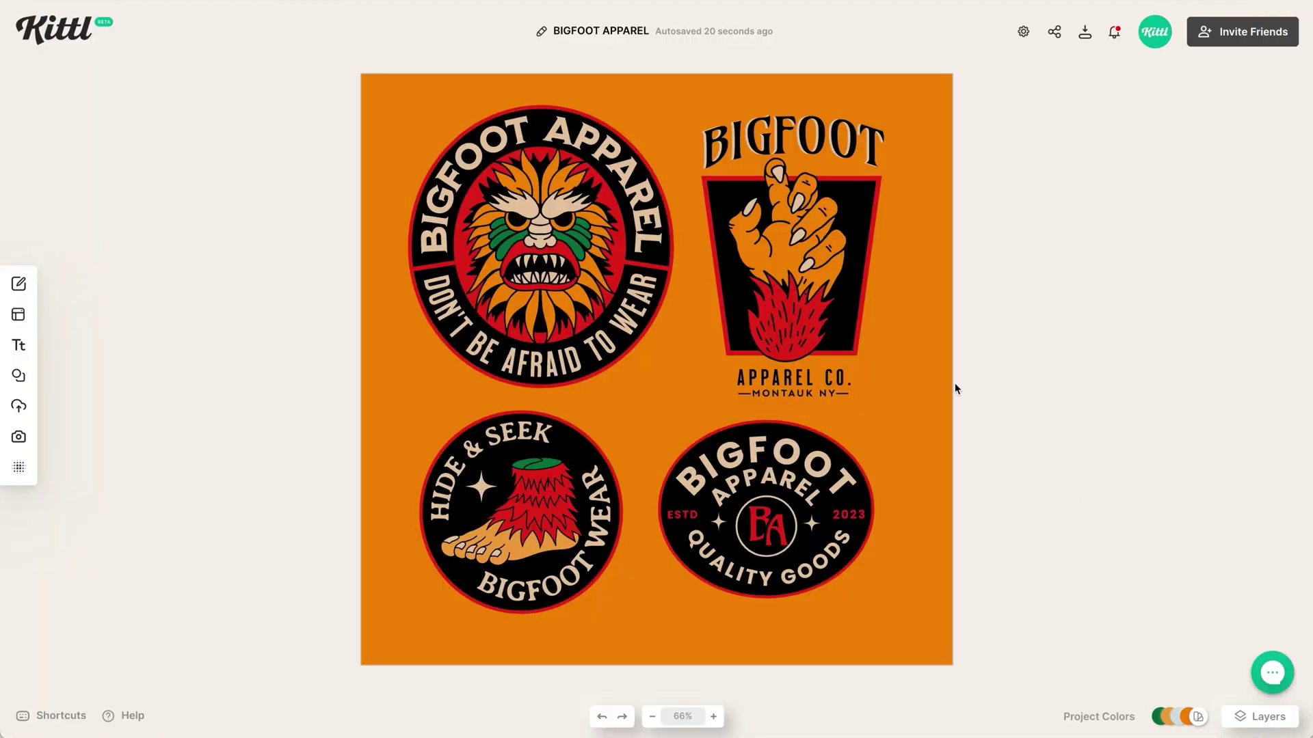
Step: Open the Layers panel for the BIGFOOT APPAREL design
left_click(1242, 715)
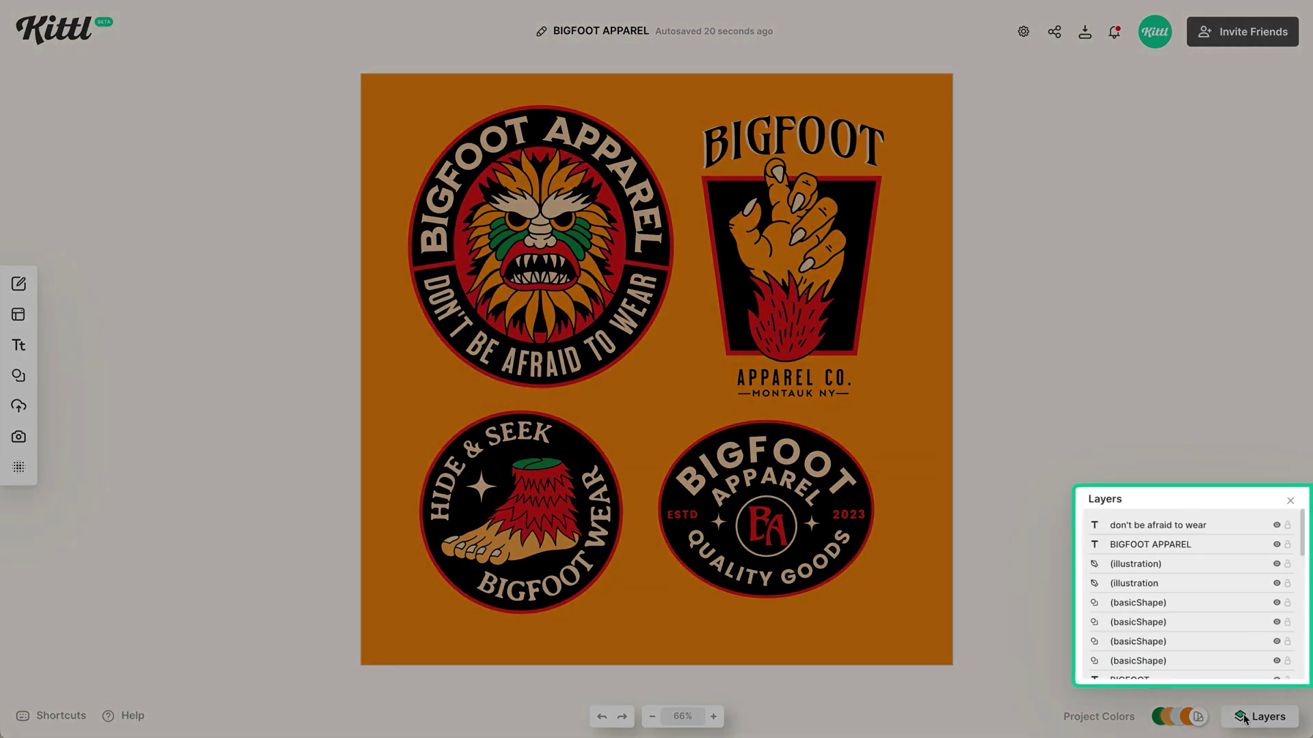
left_click(761, 365)
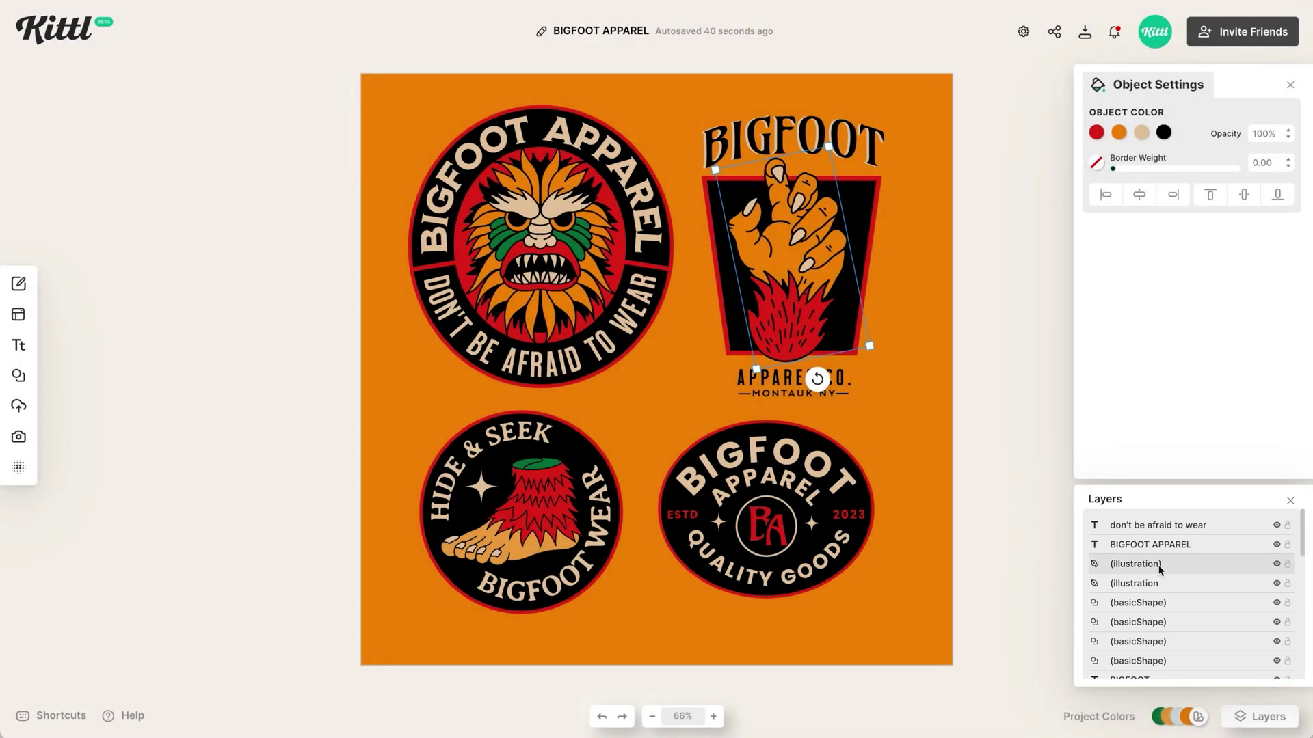
left_click(1275, 564)
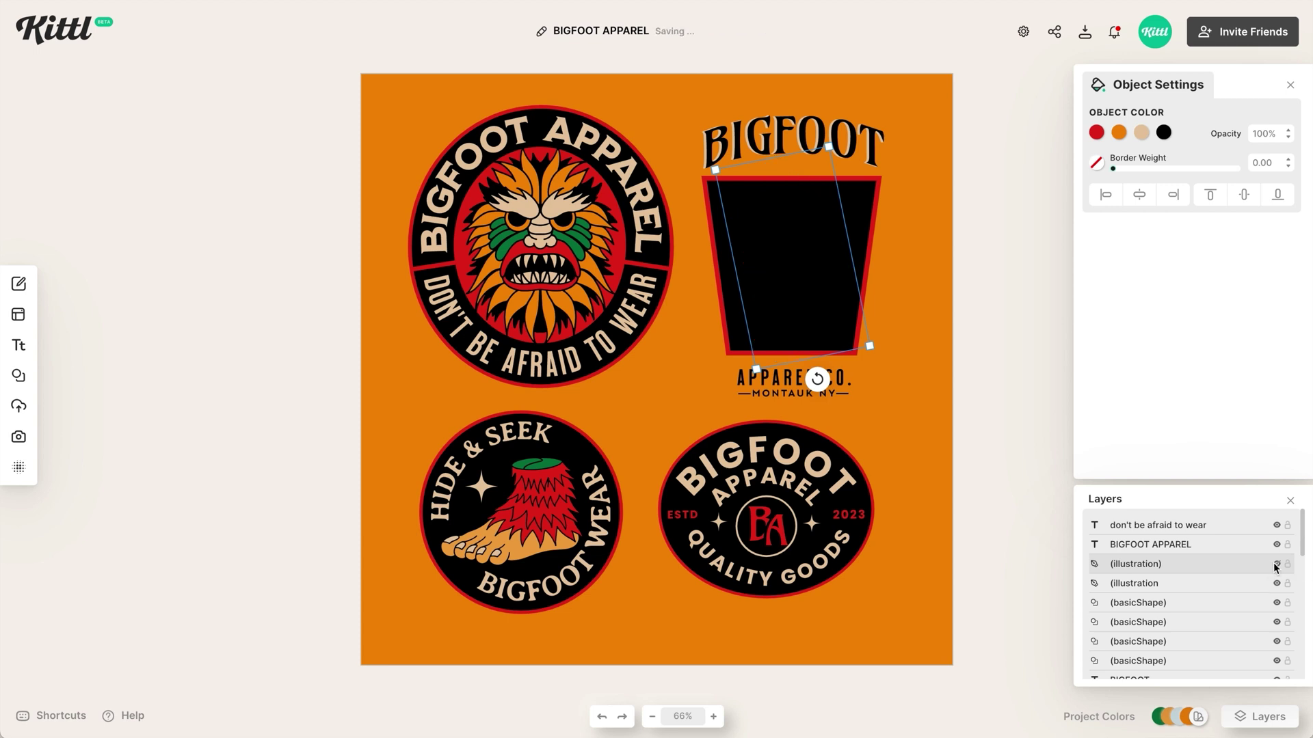
left_click(1275, 564)
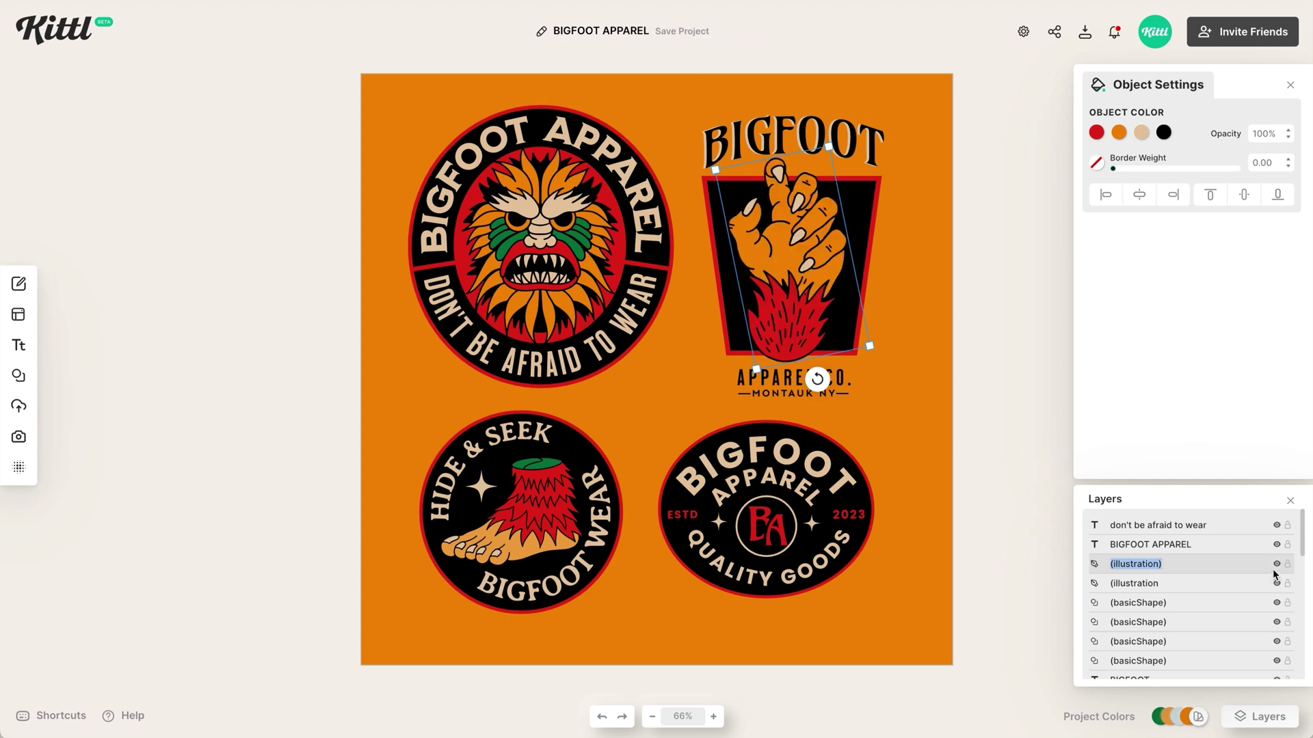
left_click(1264, 583)
left_click(1275, 583)
left_click(1275, 584)
left_click(1247, 566)
left_click(1287, 565)
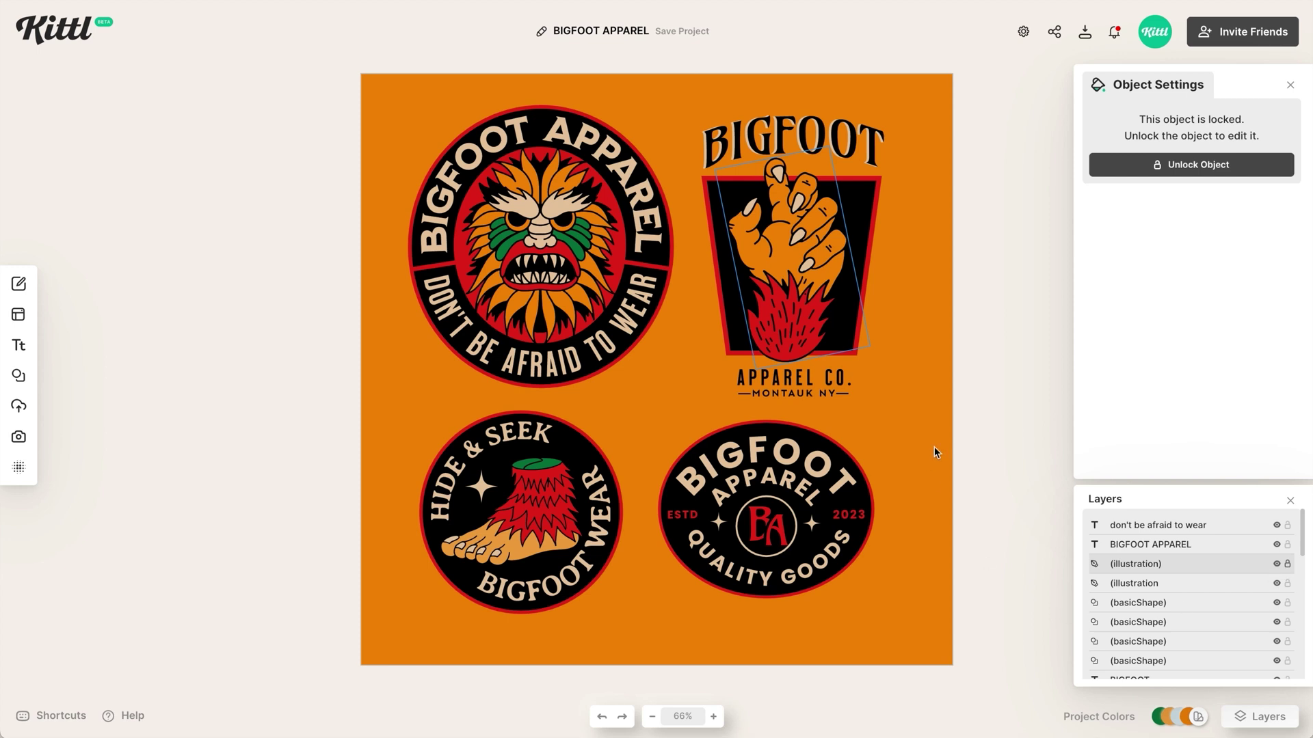
left_click(931, 363)
left_click_drag(901, 672, 318, 59)
key("Delete")
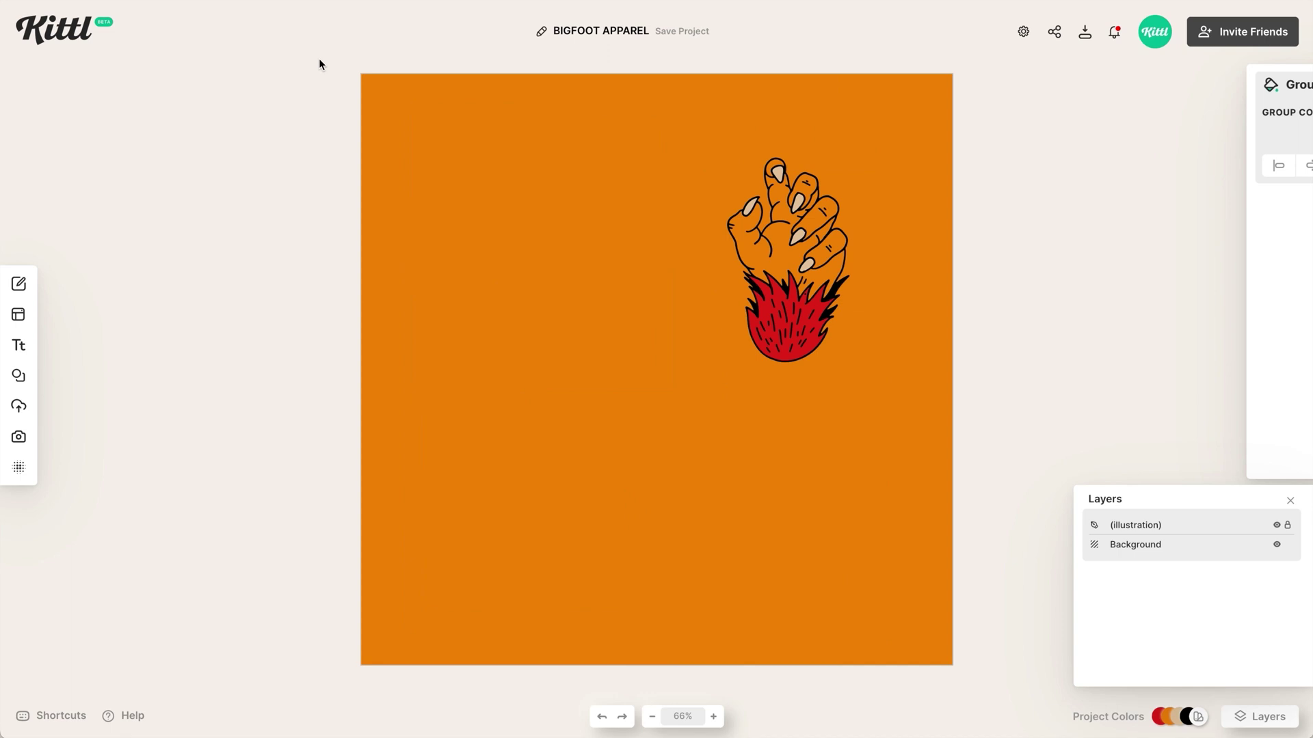
left_click(602, 716)
left_click(1287, 565)
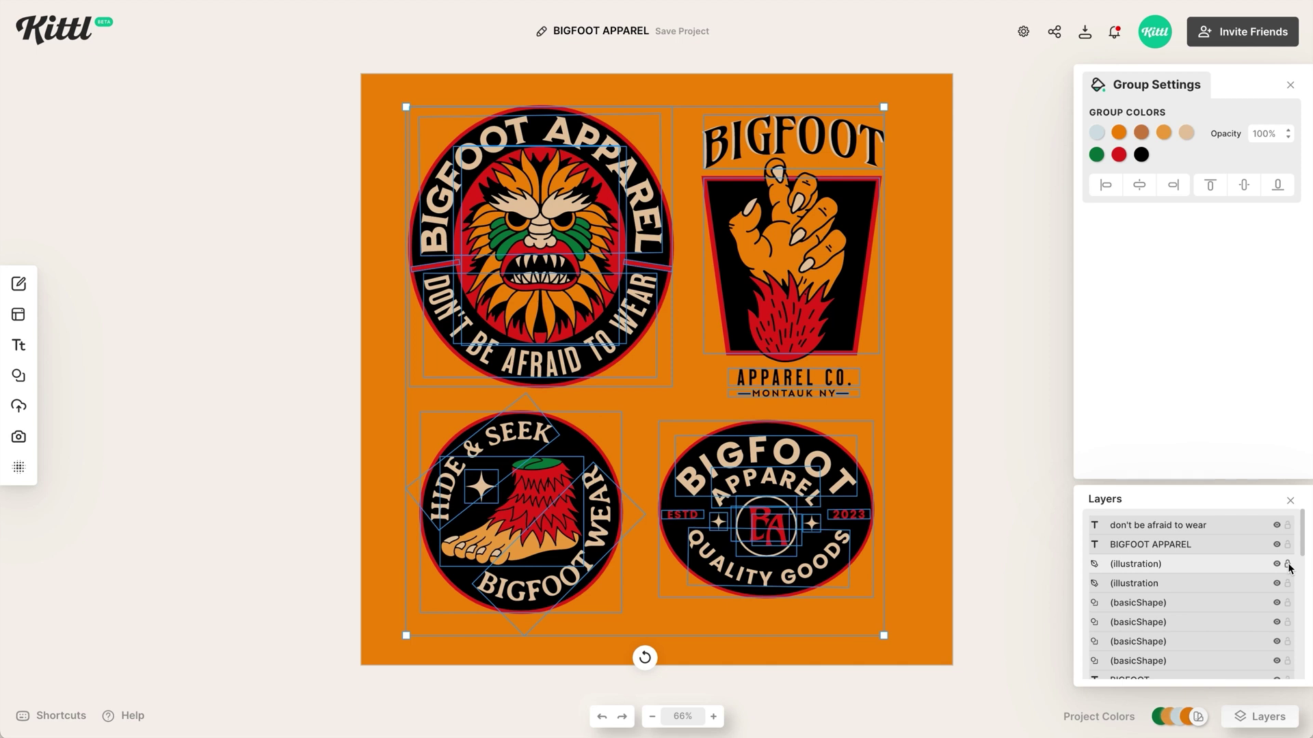
Step: Rename the hand illustration layer to 'Hand' and nudge the BIGFOOT headline down
left_click(949, 394)
left_click(763, 237)
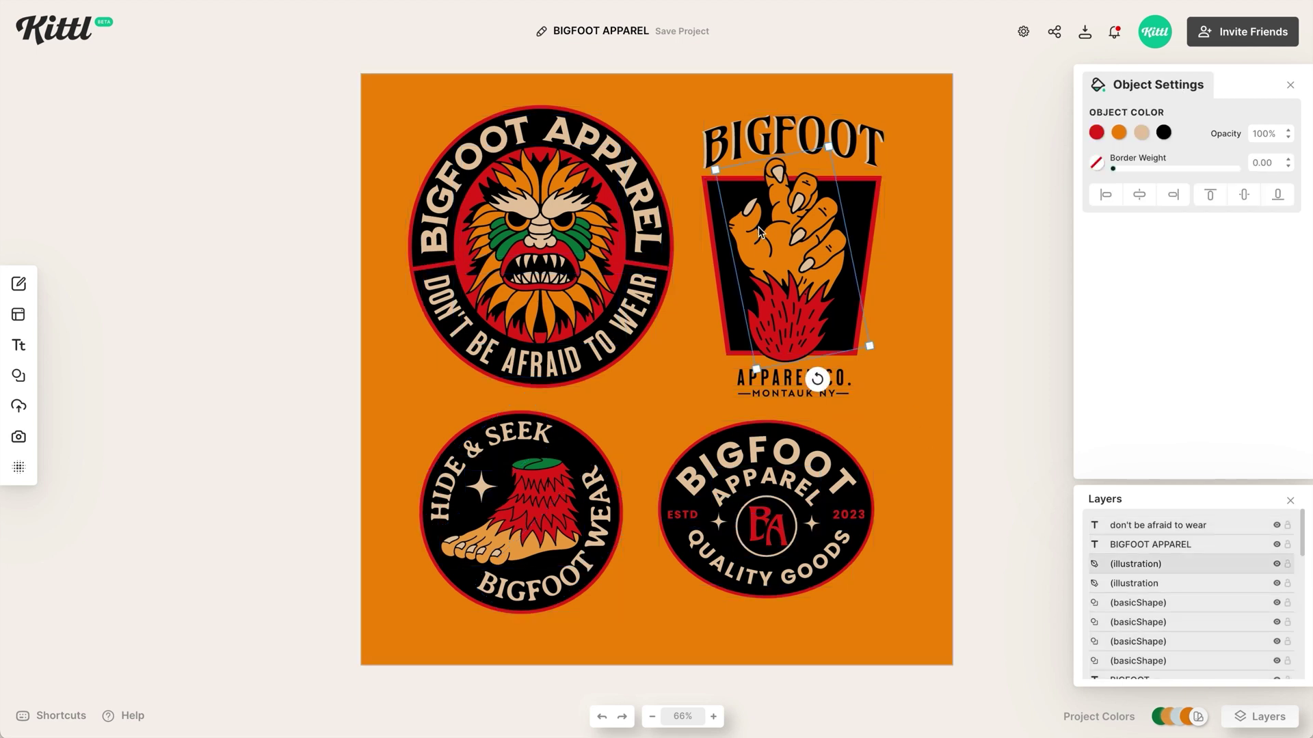
double_click(1140, 564)
type("Hand")
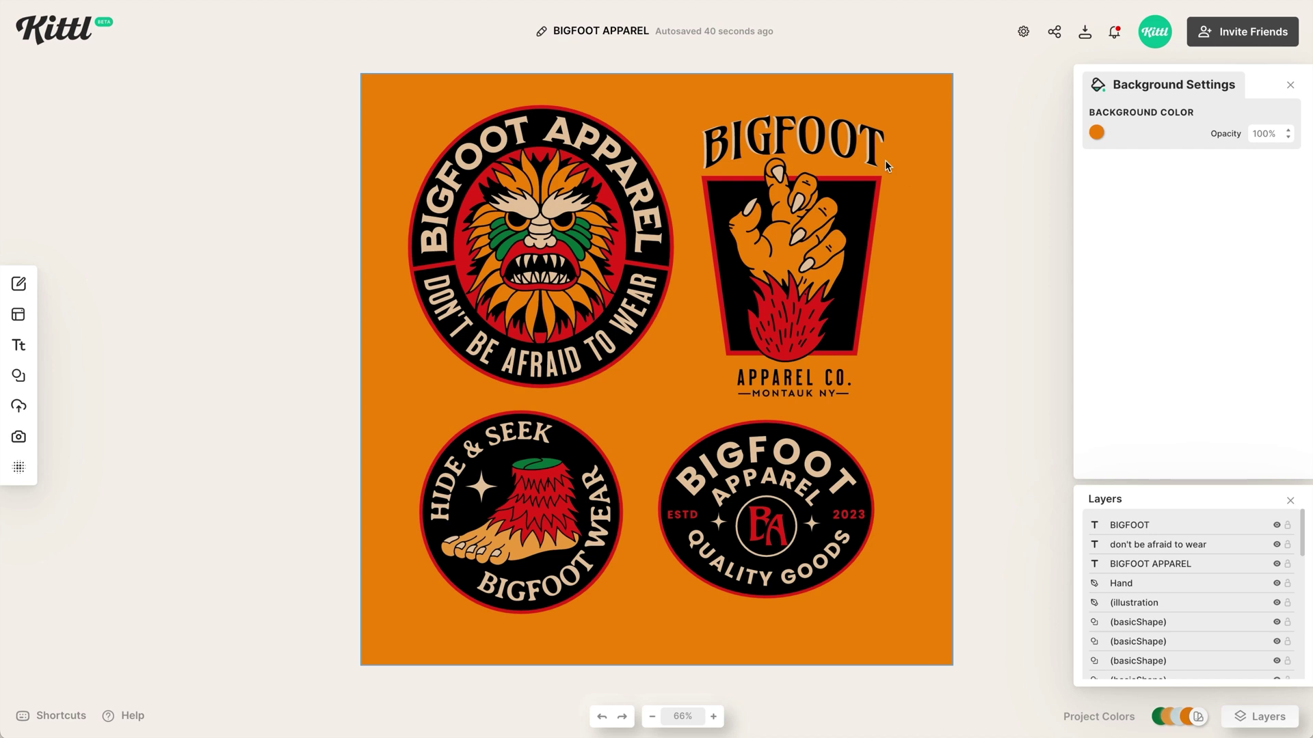
left_click(849, 149)
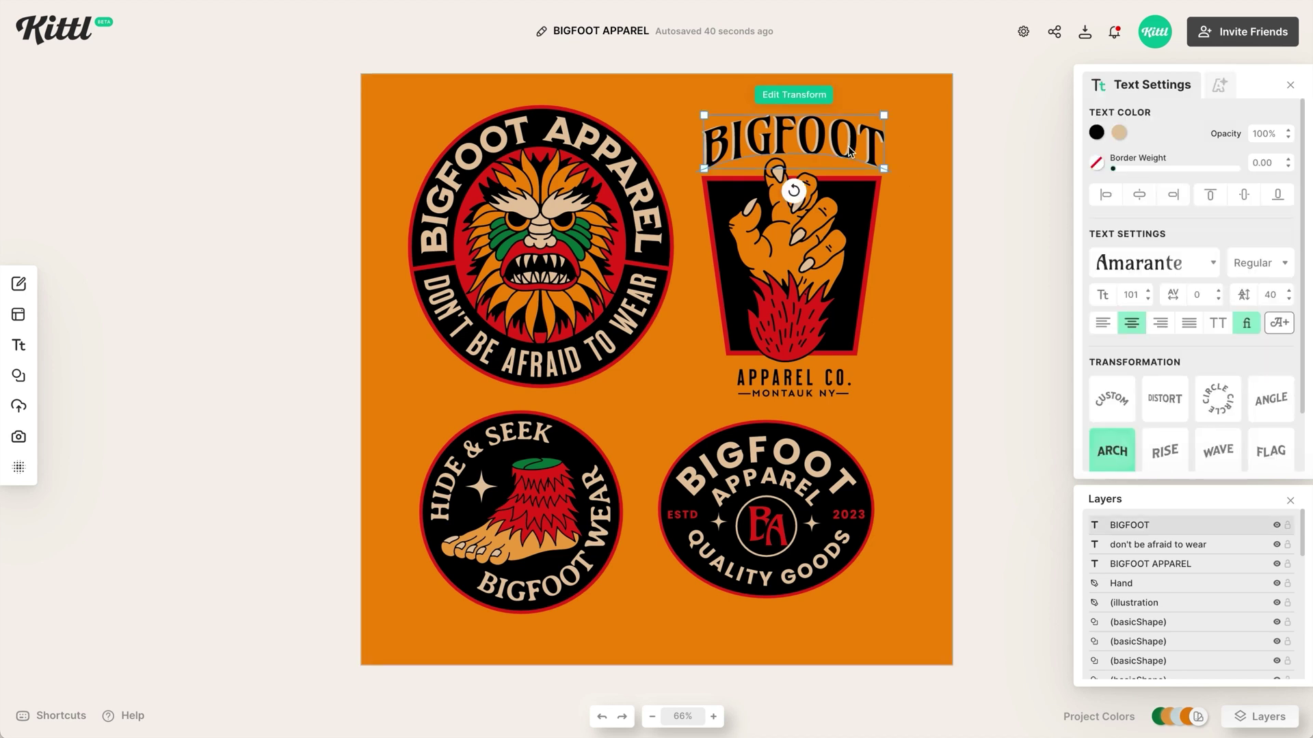
key("shift+Down")
key("shift+Down")
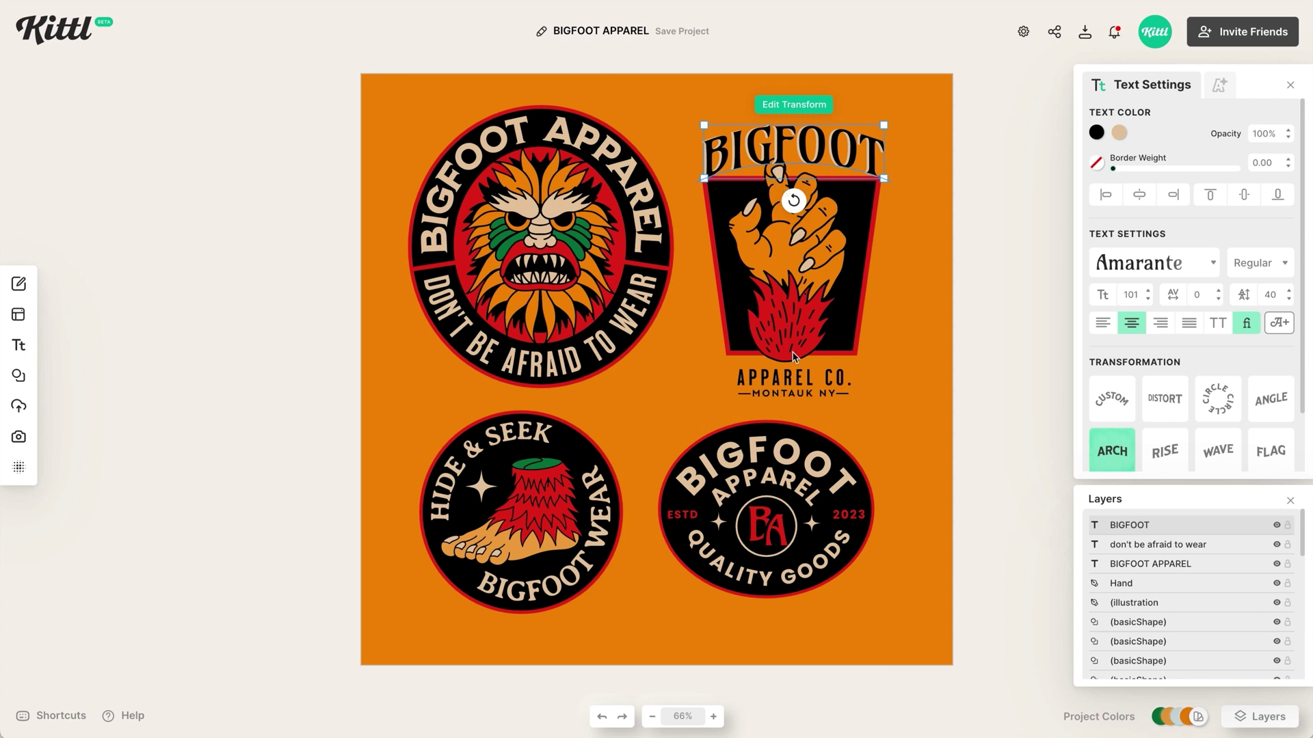
Step: Send BIGFOOT backward twice and drag its layer below Hand so the fingertips overlap it
right_click(852, 164)
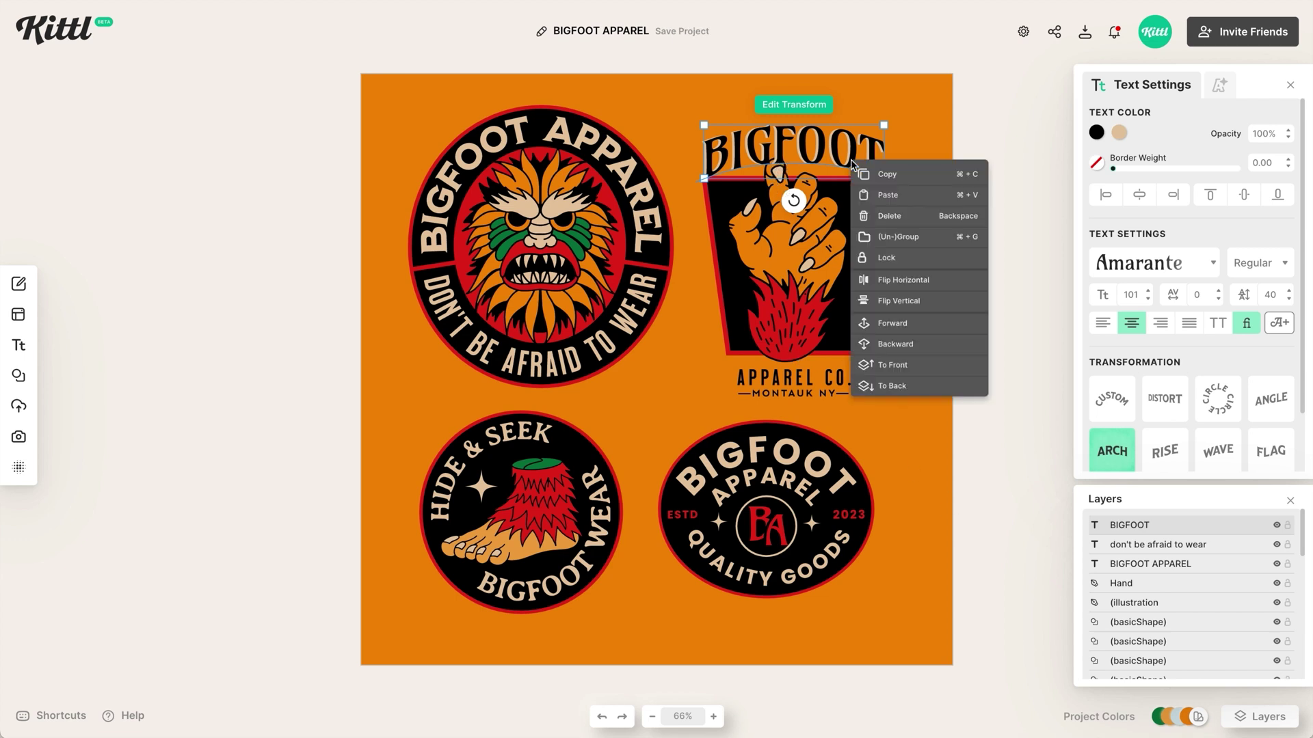
left_click(894, 344)
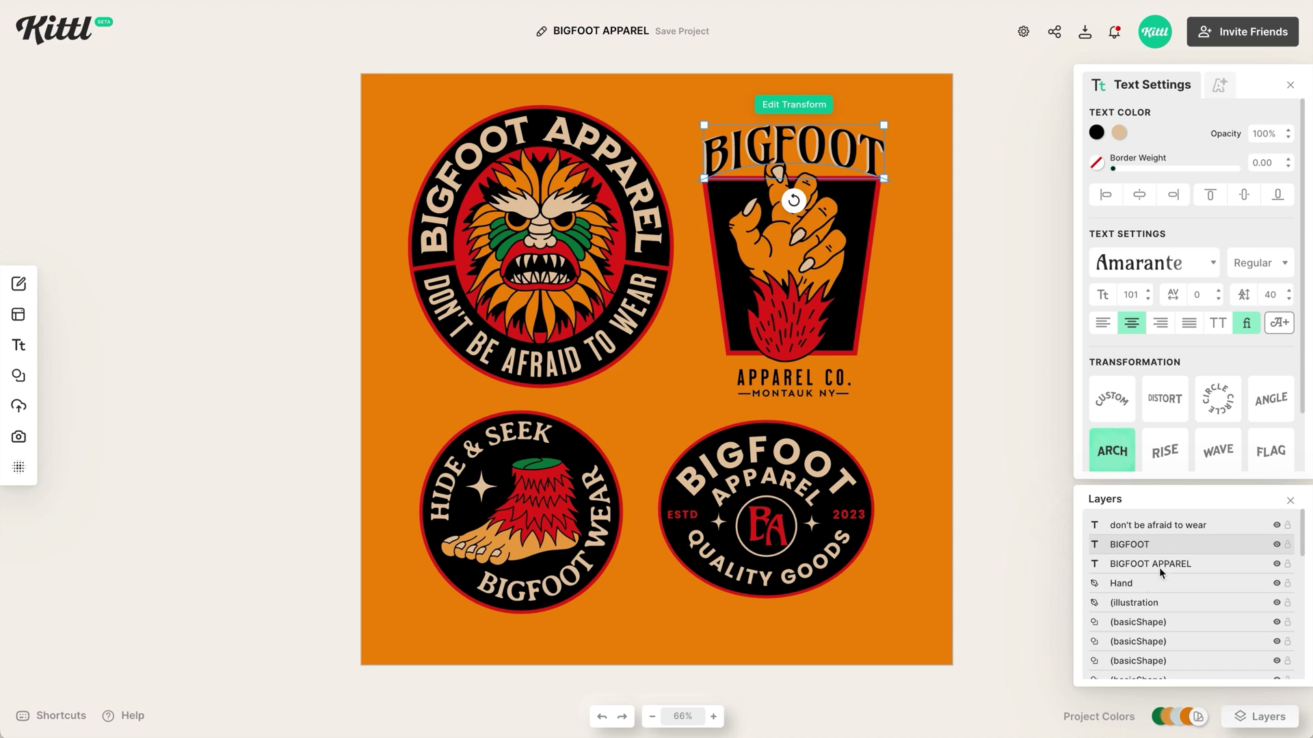
right_click(854, 147)
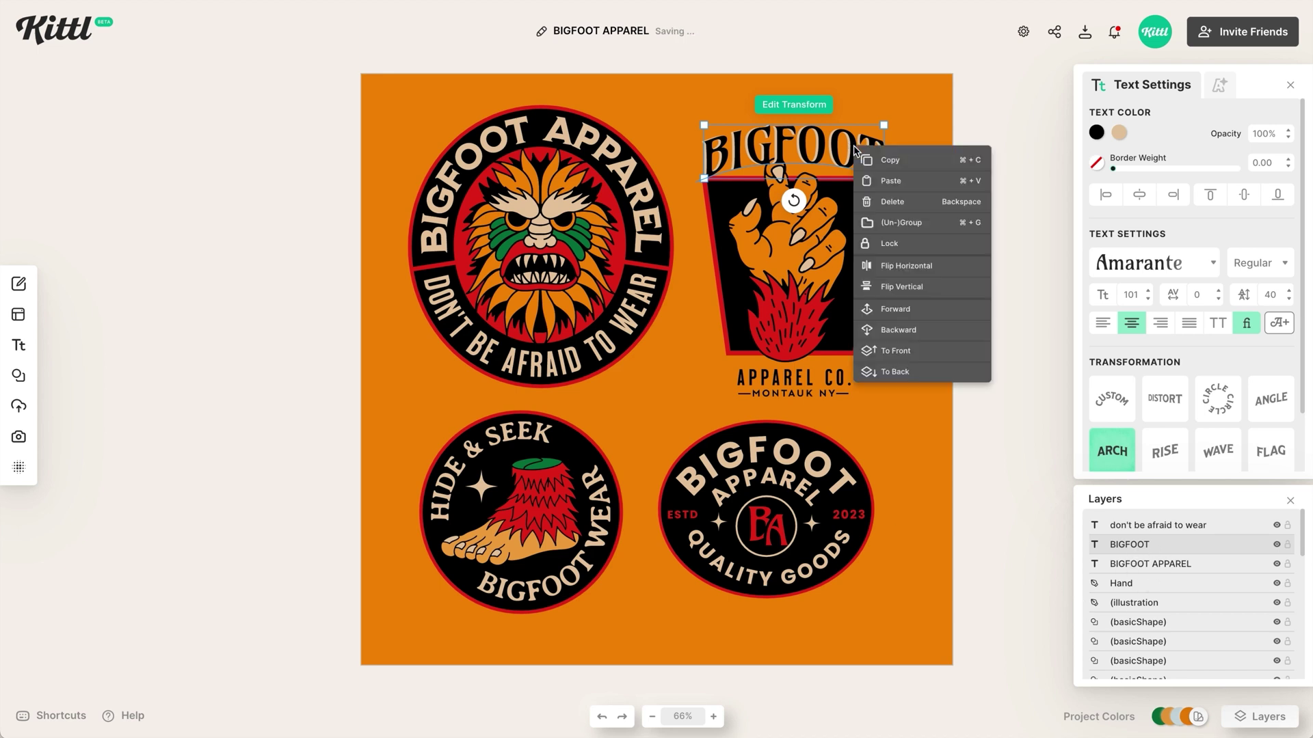
left_click(897, 334)
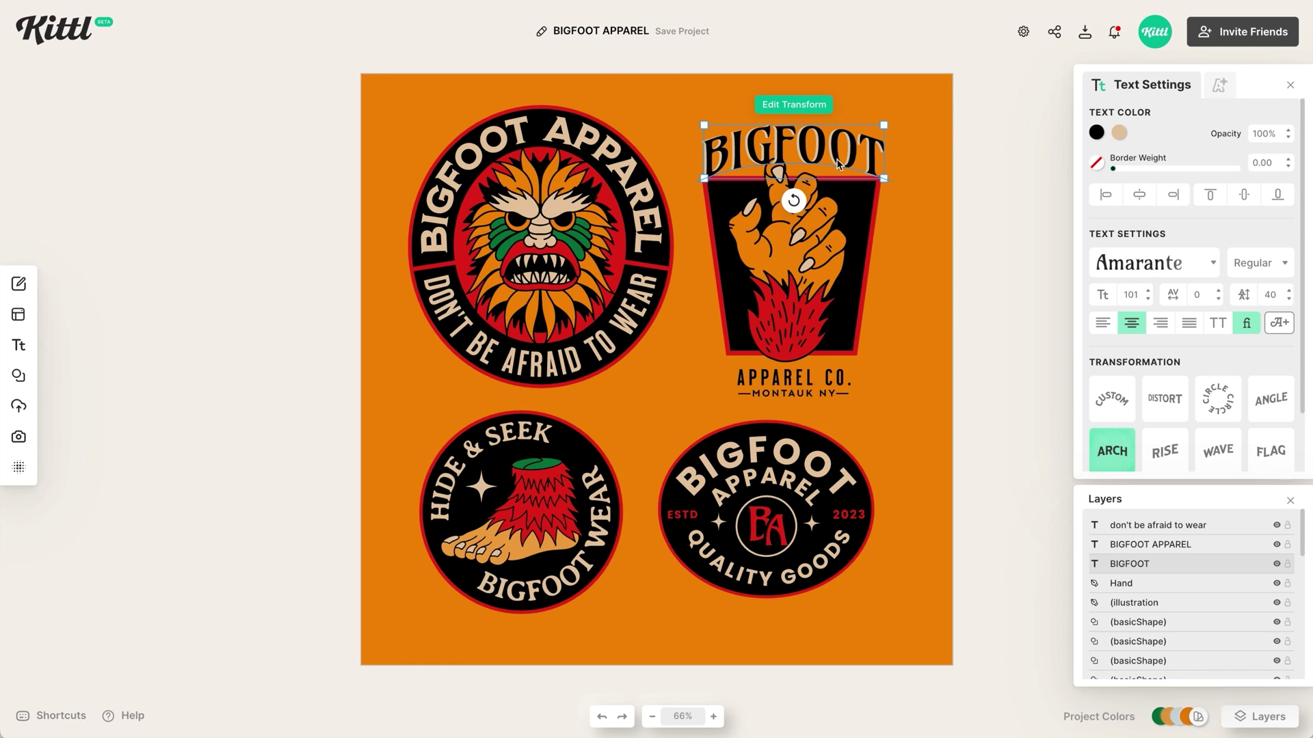
left_click(1126, 585)
left_click(1132, 564)
left_click_drag(1132, 566, 1126, 594)
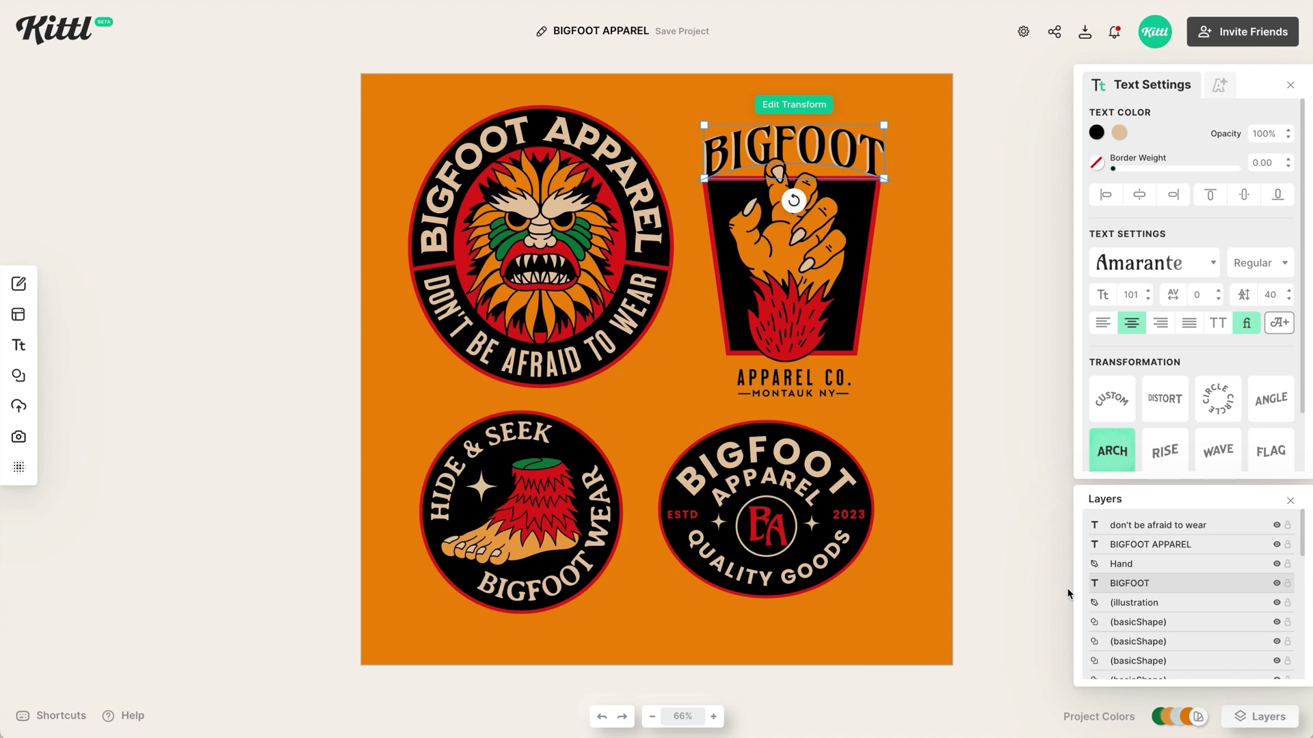
left_click(1019, 576)
Step: Select both dashes flanking the MONTAUK NY text
scroll(827, 313, "up", 5)
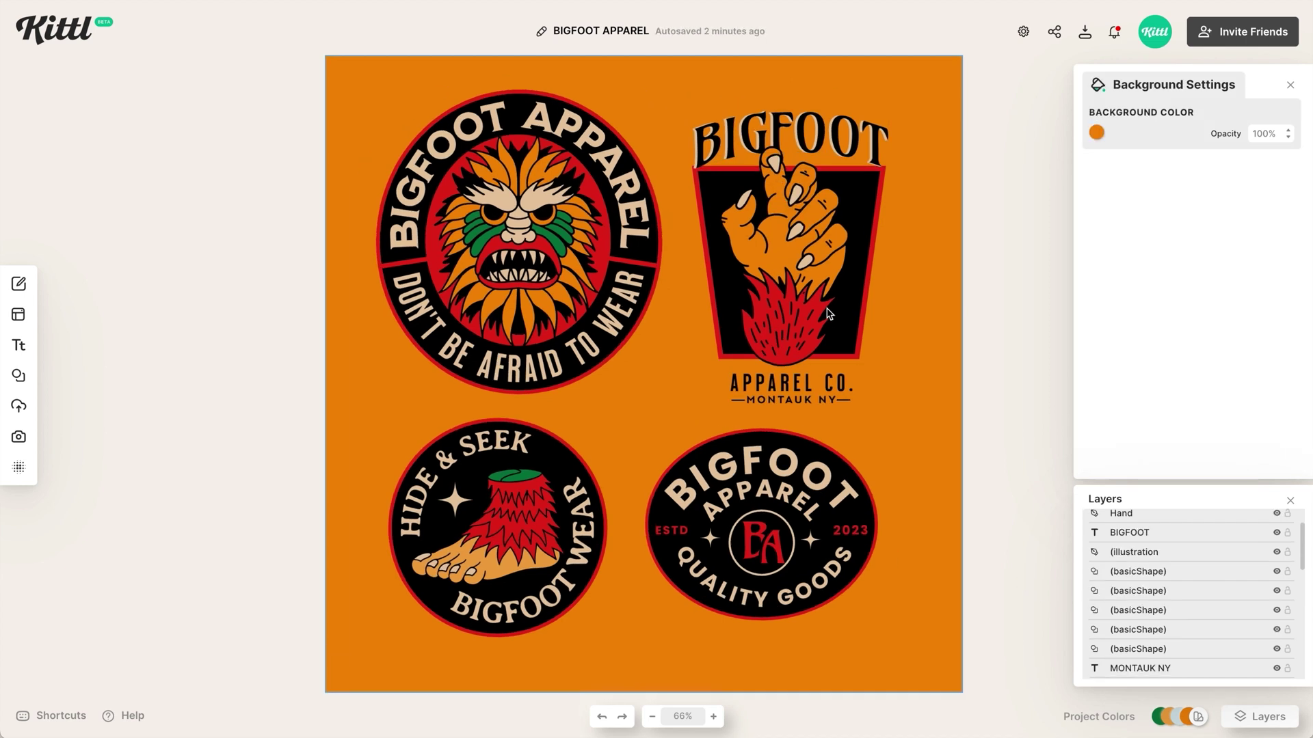
scroll(931, 313, "up", 2)
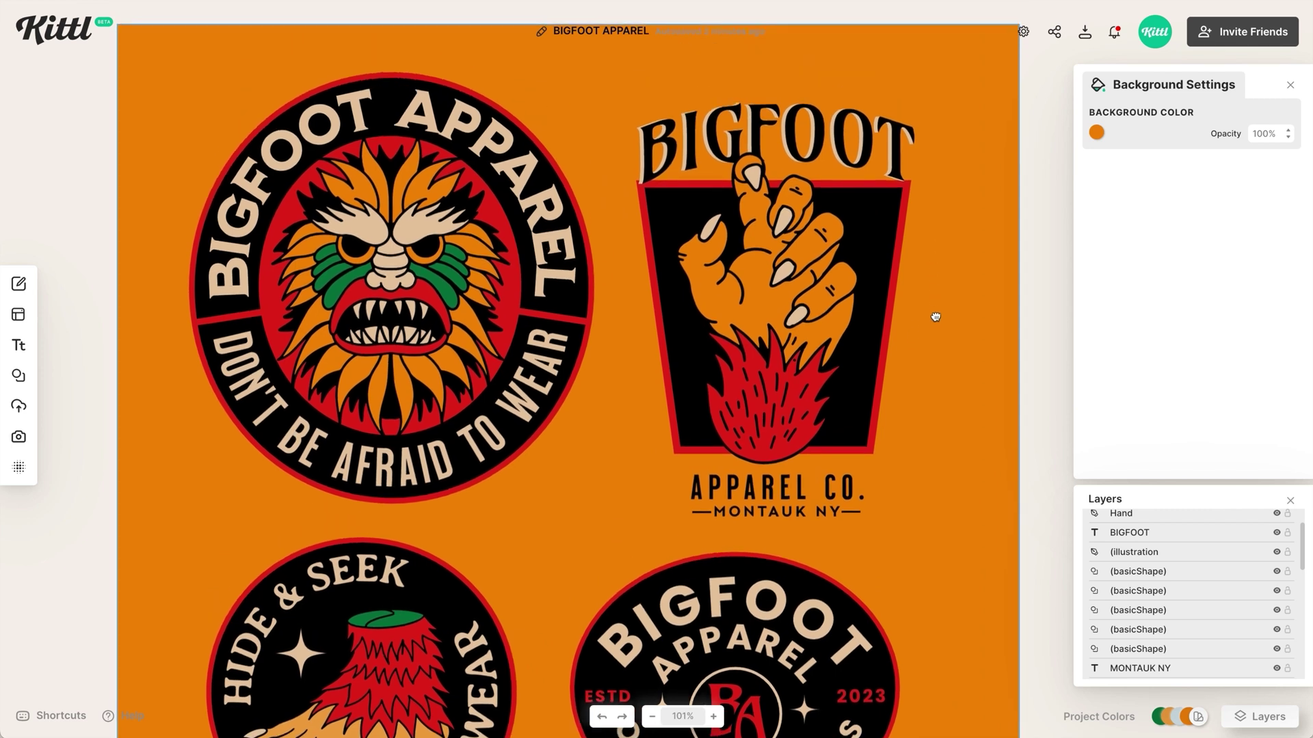
left_click(855, 515)
left_click(820, 515)
left_click(854, 517)
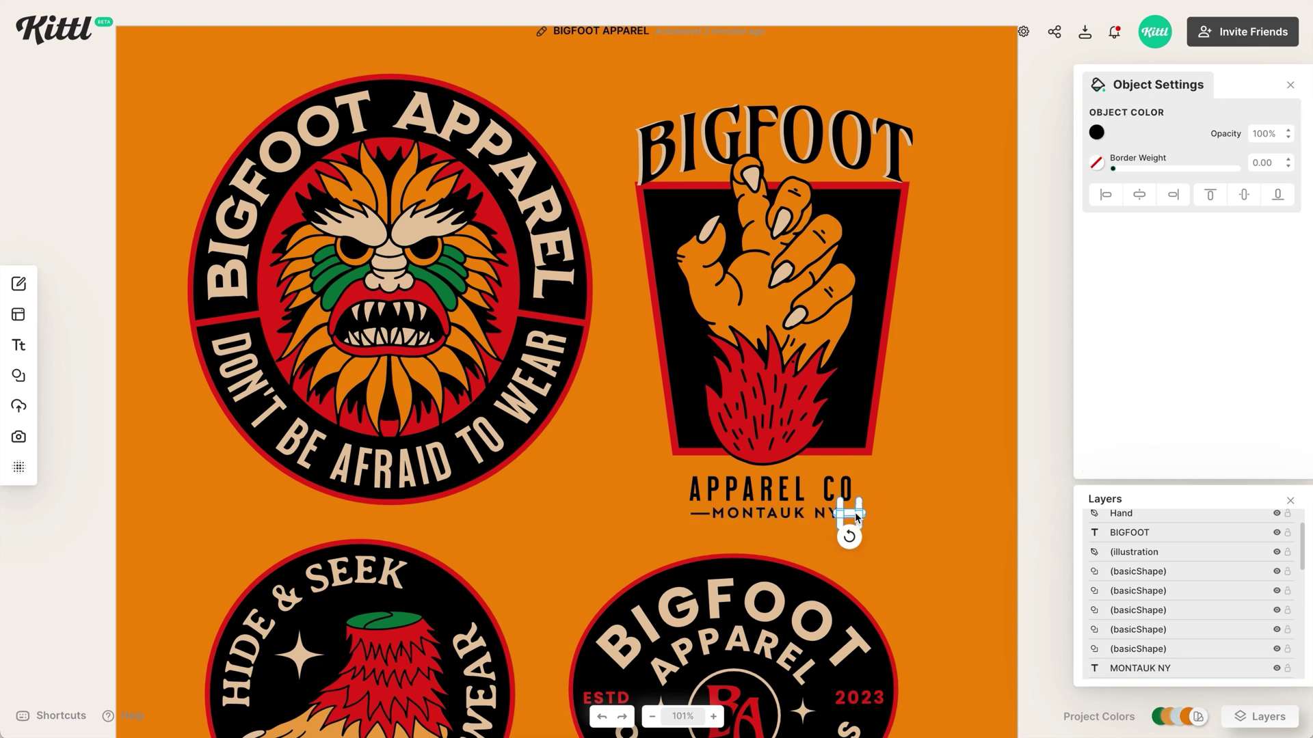
left_click(695, 516)
left_click(699, 513)
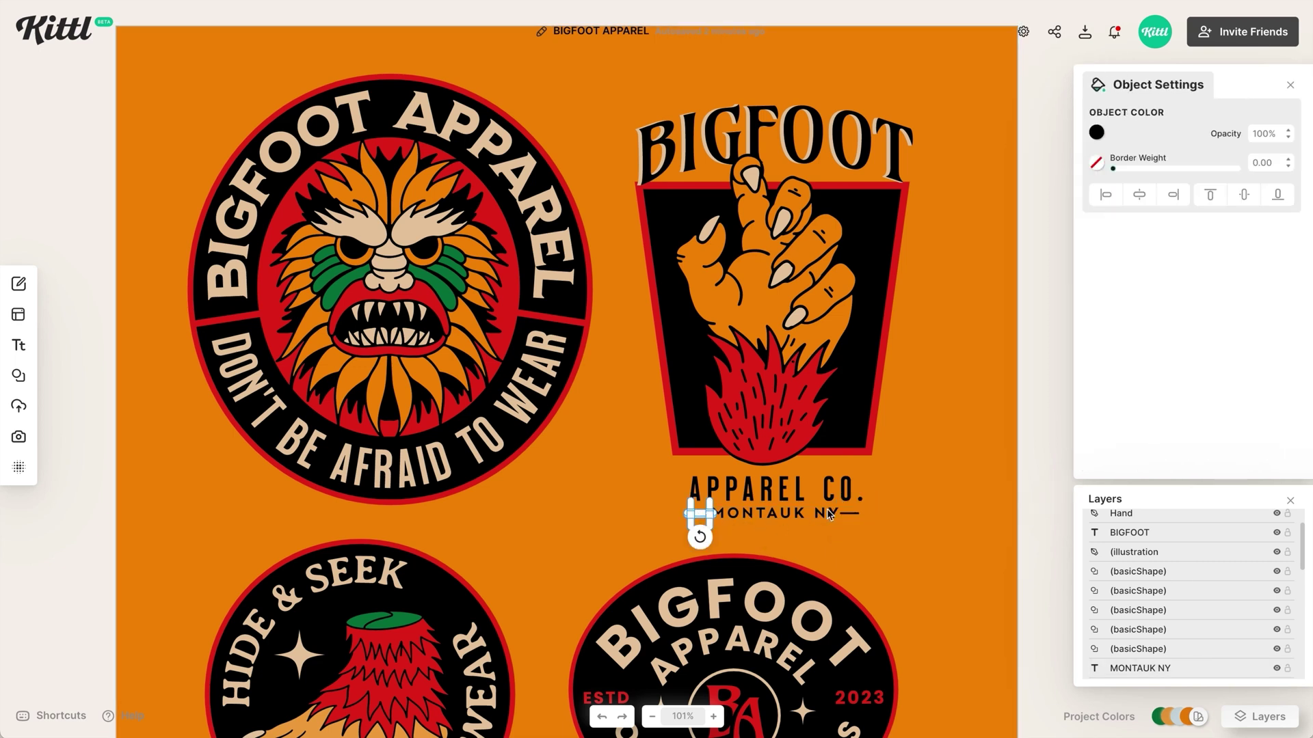
left_click(856, 516)
left_click(854, 517)
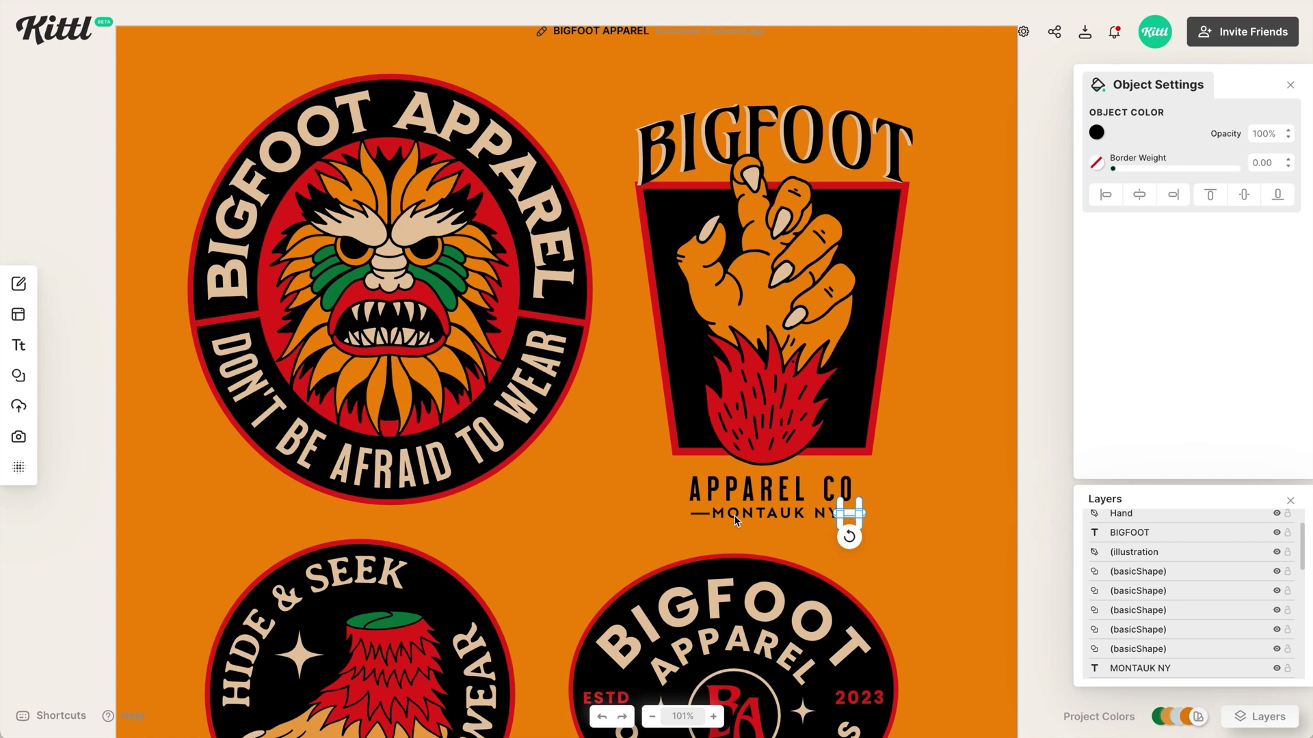
left_click(704, 514, "shift")
Step: Add MONTAUK NY, the hand, black badge shape and BIGFOOT; test-move the badge, then undo
left_click(752, 514, "shift")
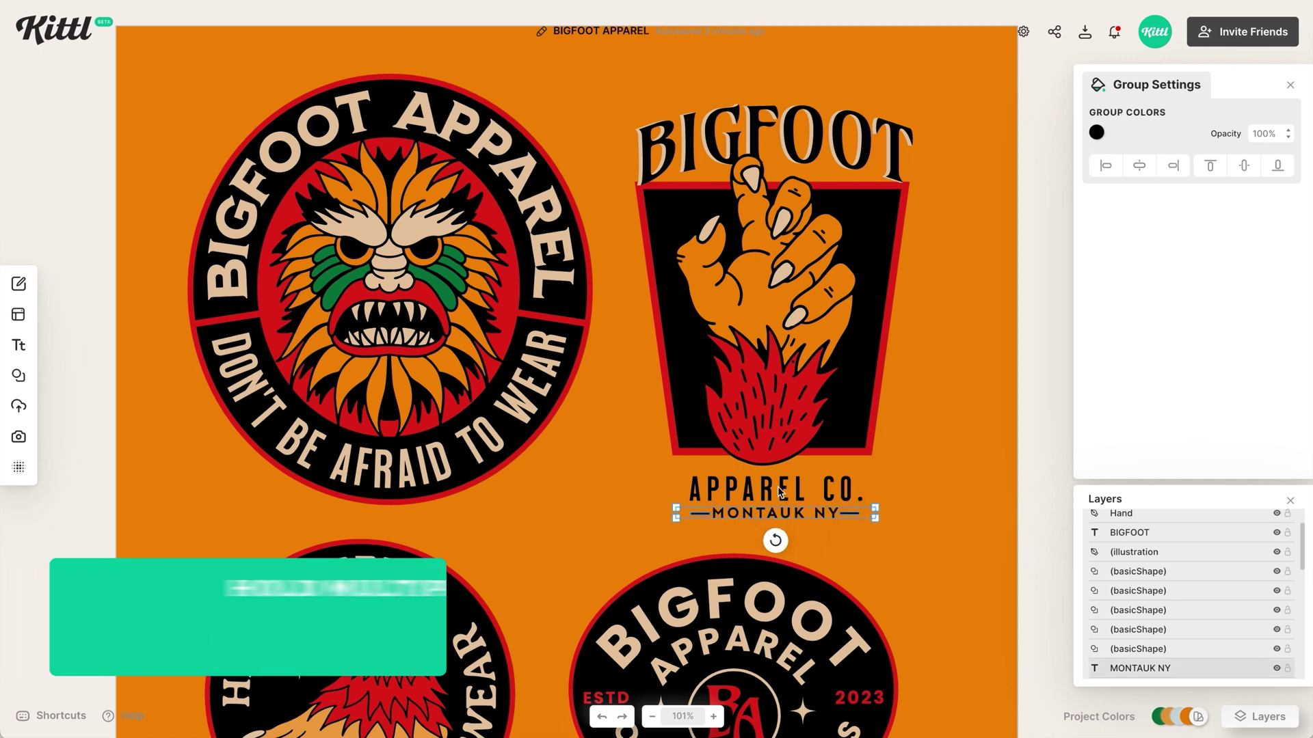
left_click(862, 399, "shift")
left_click(877, 294, "shift")
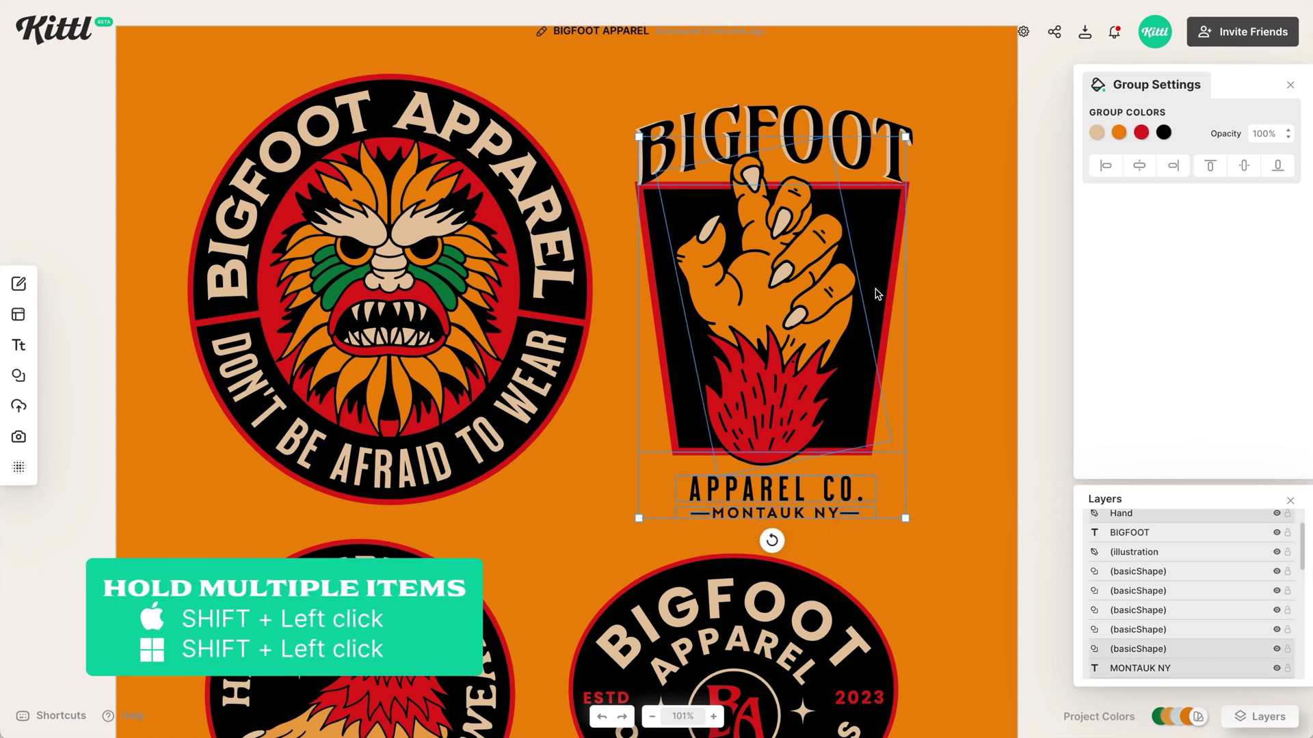
left_click(799, 134, "shift")
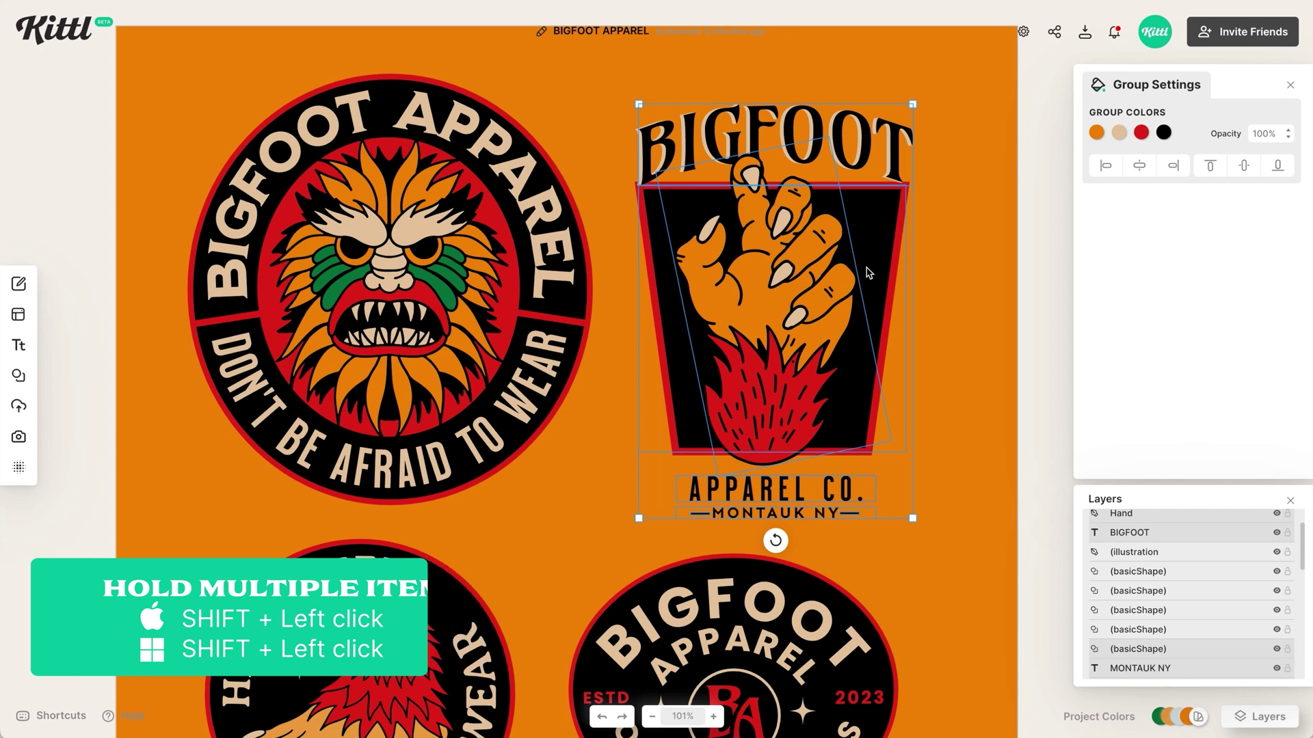
left_click_drag(829, 296, 860, 295)
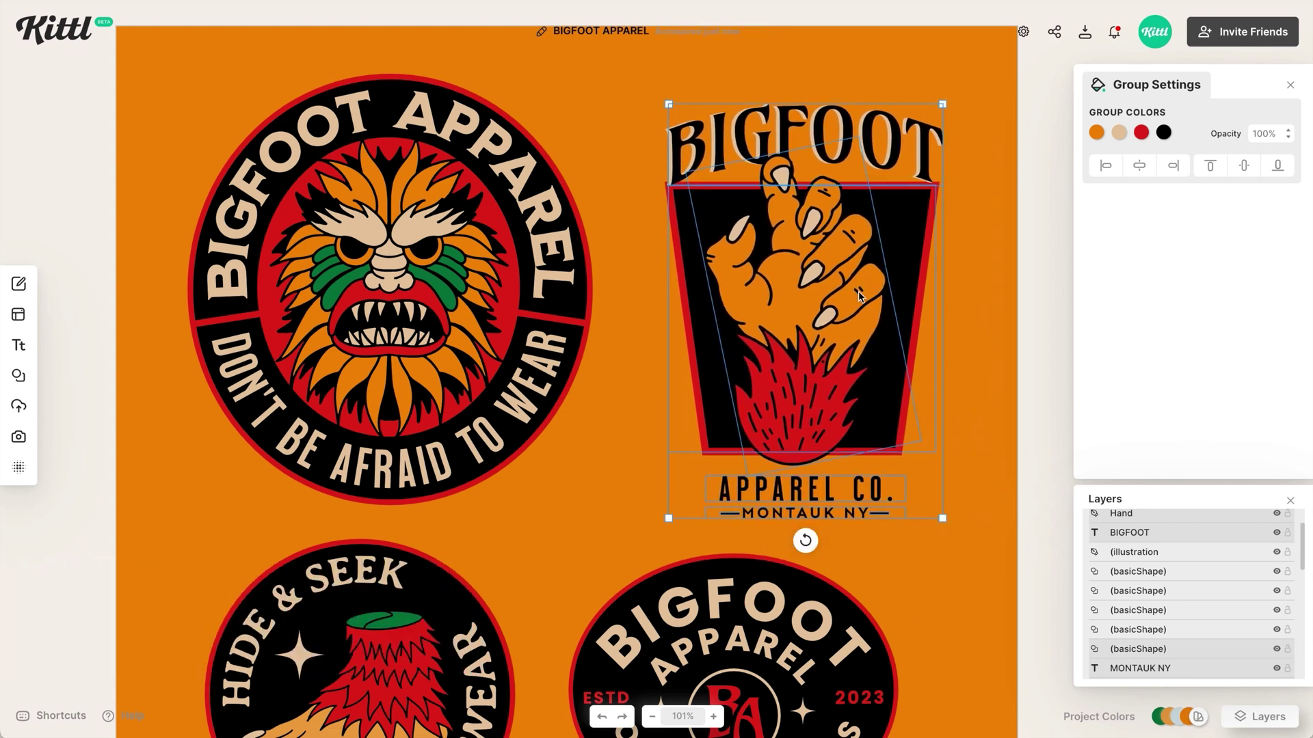
key("super+z")
Step: Group the selected hand badge parts and name the group '#2'
right_click(838, 228)
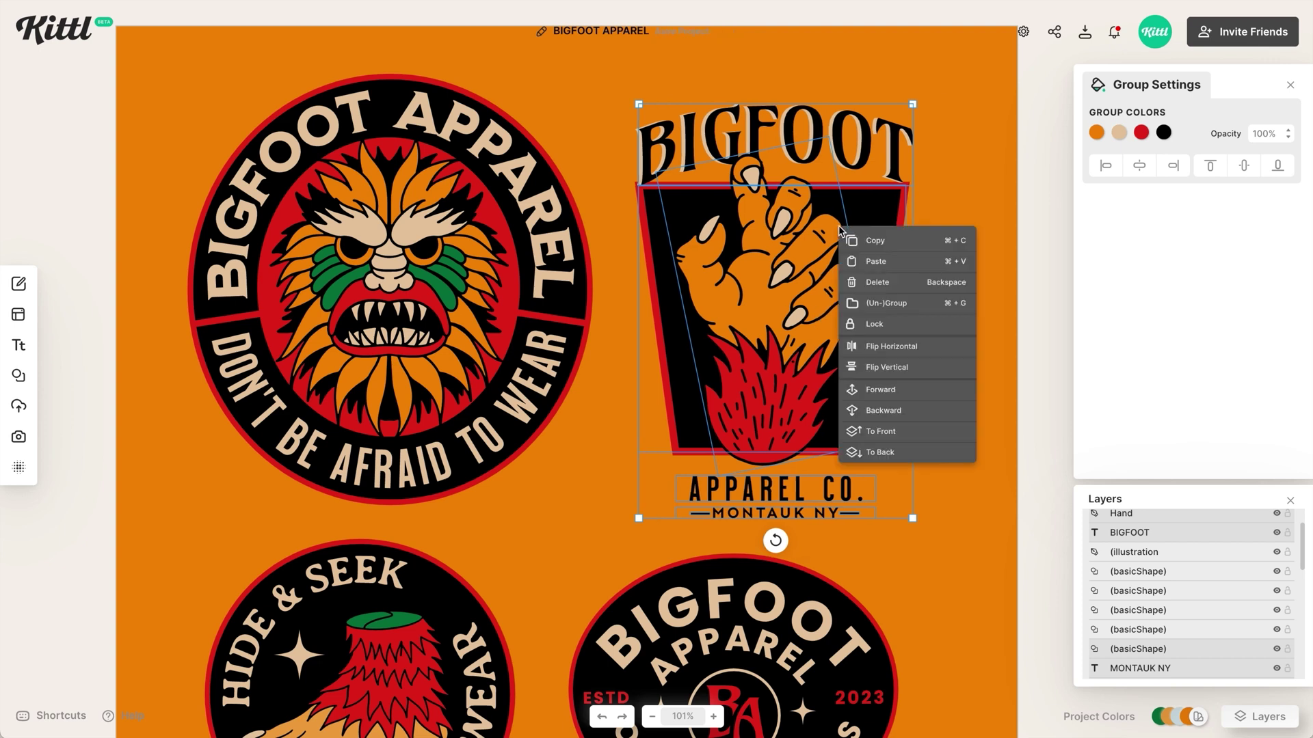
left_click(907, 303)
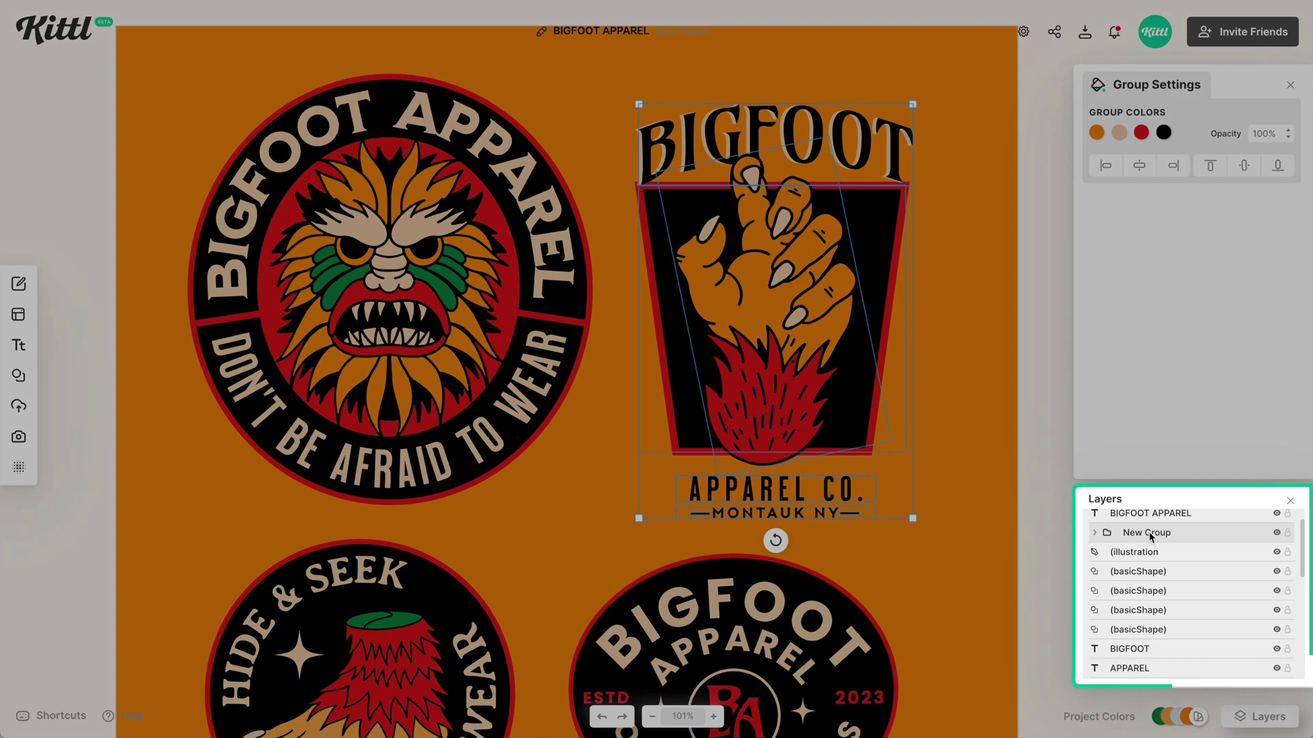
double_click(1149, 533)
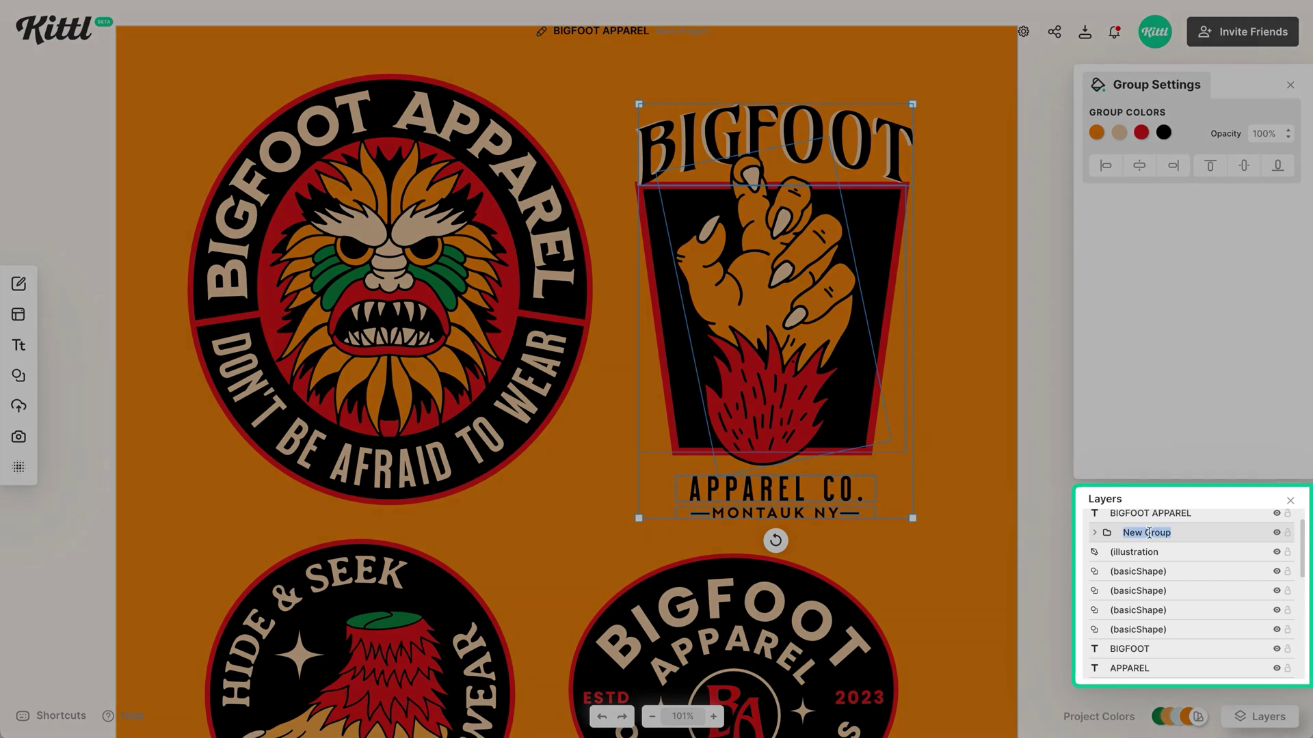
type("#2")
key("Return")
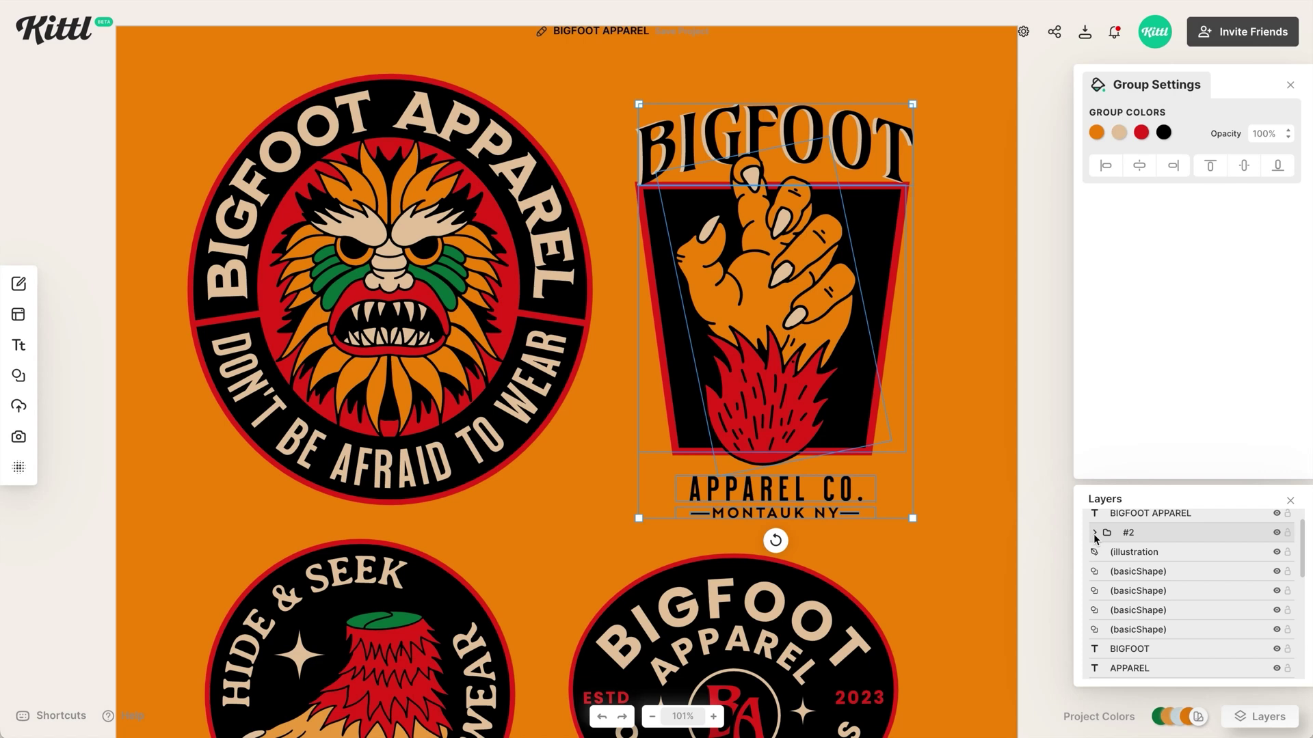
Step: Rename the trapezoid shape layer inside #2 to 'Trapezoid'
left_click(1095, 535)
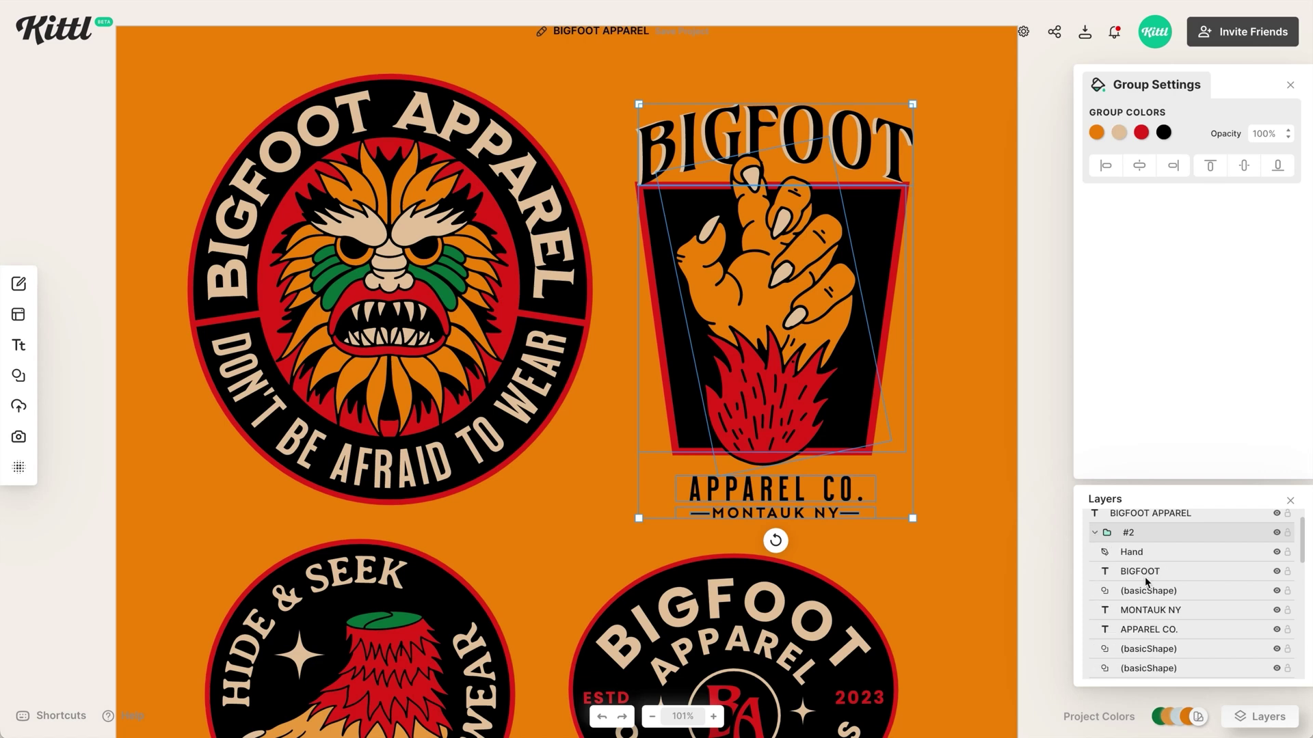
left_click(1149, 577)
left_click(1155, 595)
double_click(1154, 592)
type("Trapezoid")
key("Return")
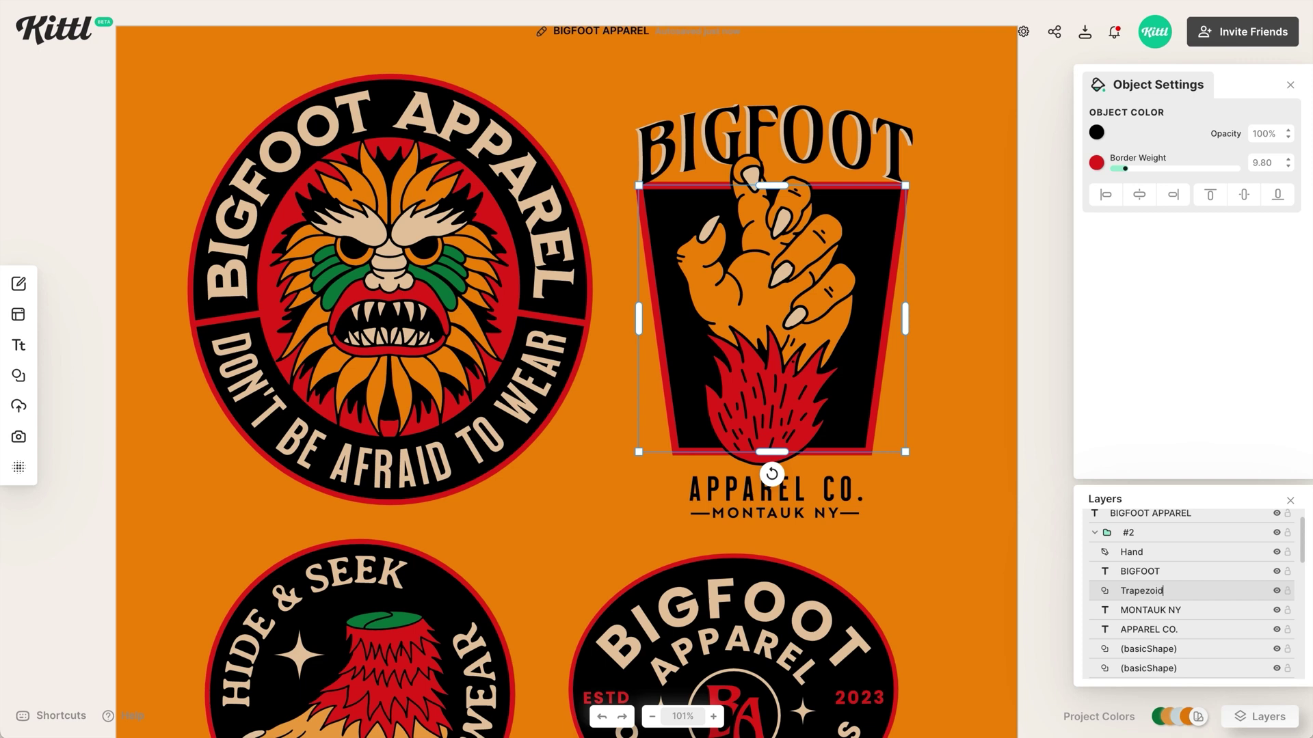
Step: Rename the two small line shapes beside MONTAUK NY to 'Line'
scroll(1162, 609, "down", 2)
left_click(1160, 605)
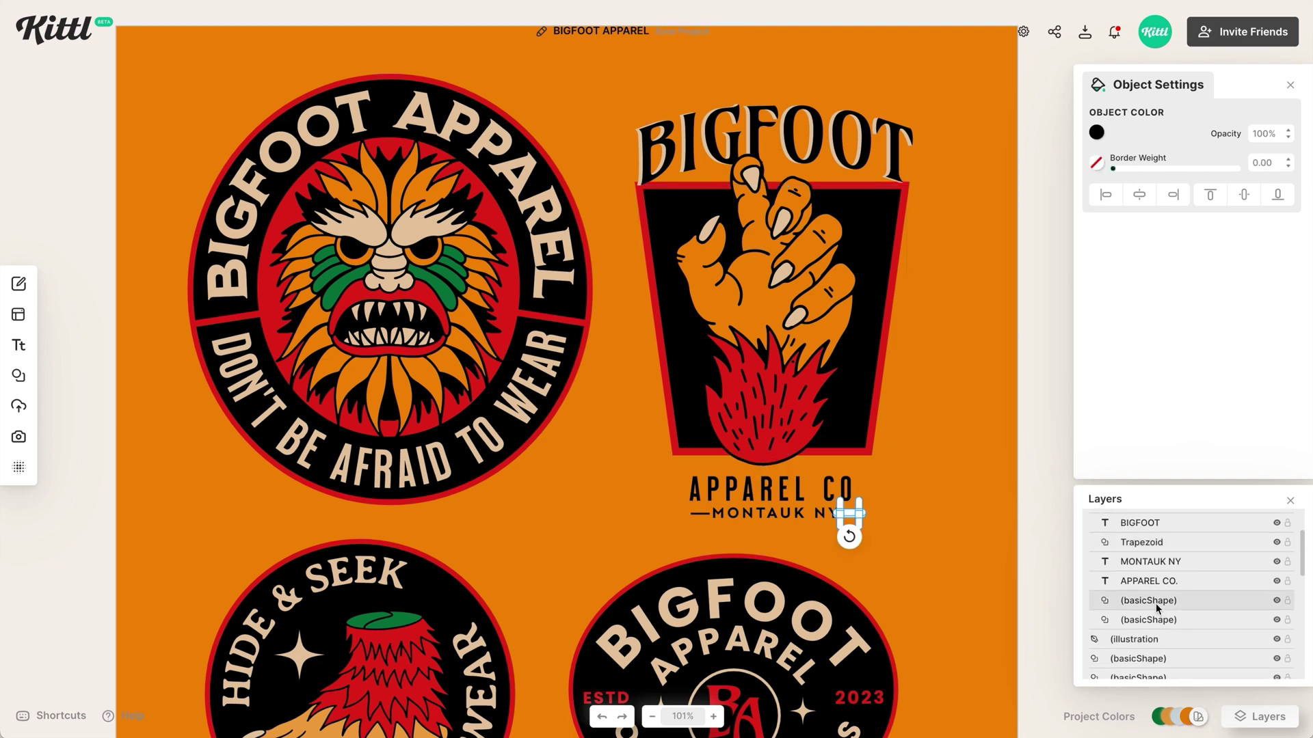
double_click(1170, 605)
type("Line")
left_click(1162, 621)
double_click(1156, 619)
type("Line")
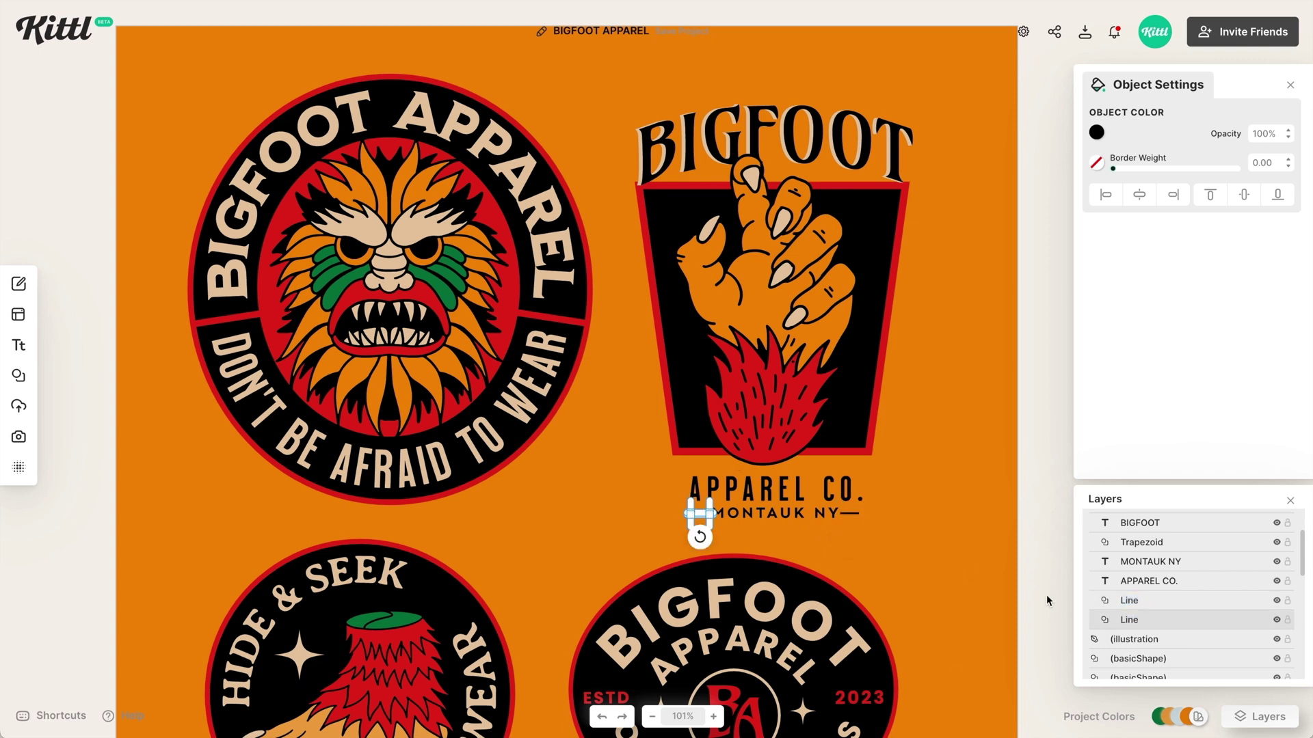
Step: Group both Line layers and name the group 'Lines'
left_click(1151, 601)
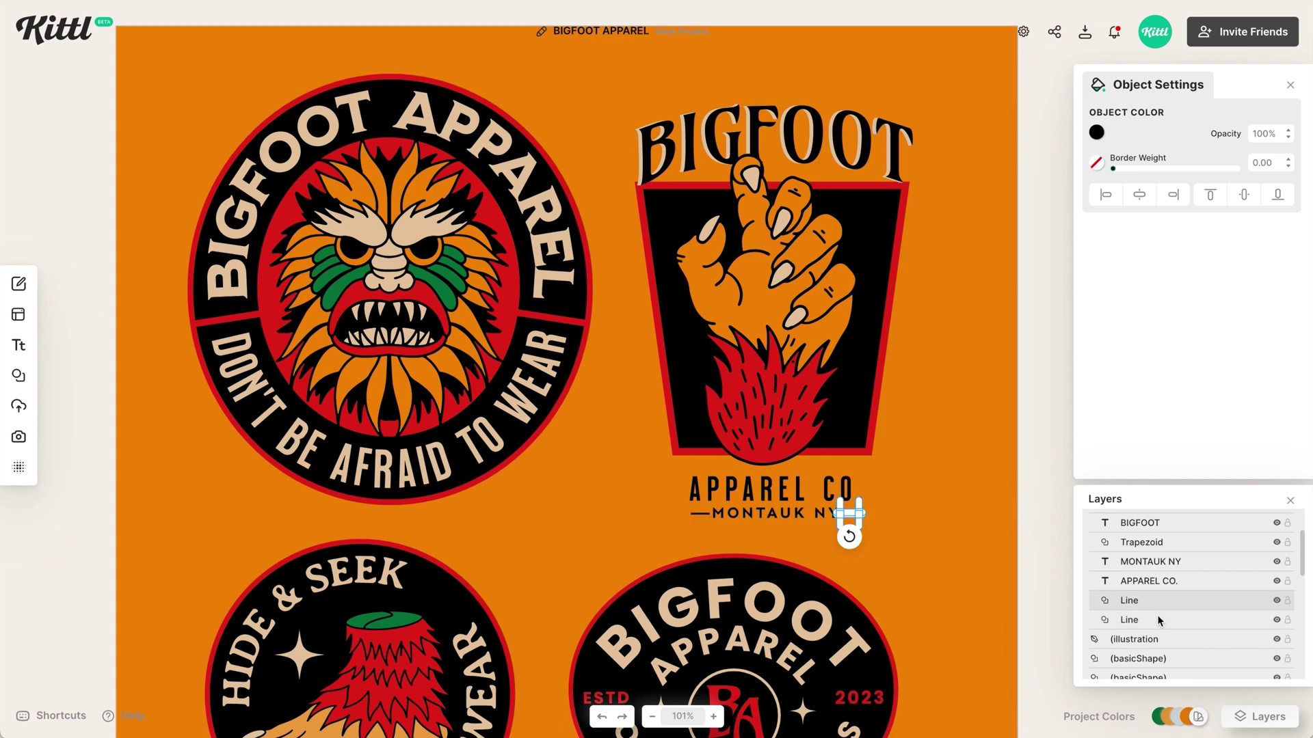
left_click(1164, 621, "shift")
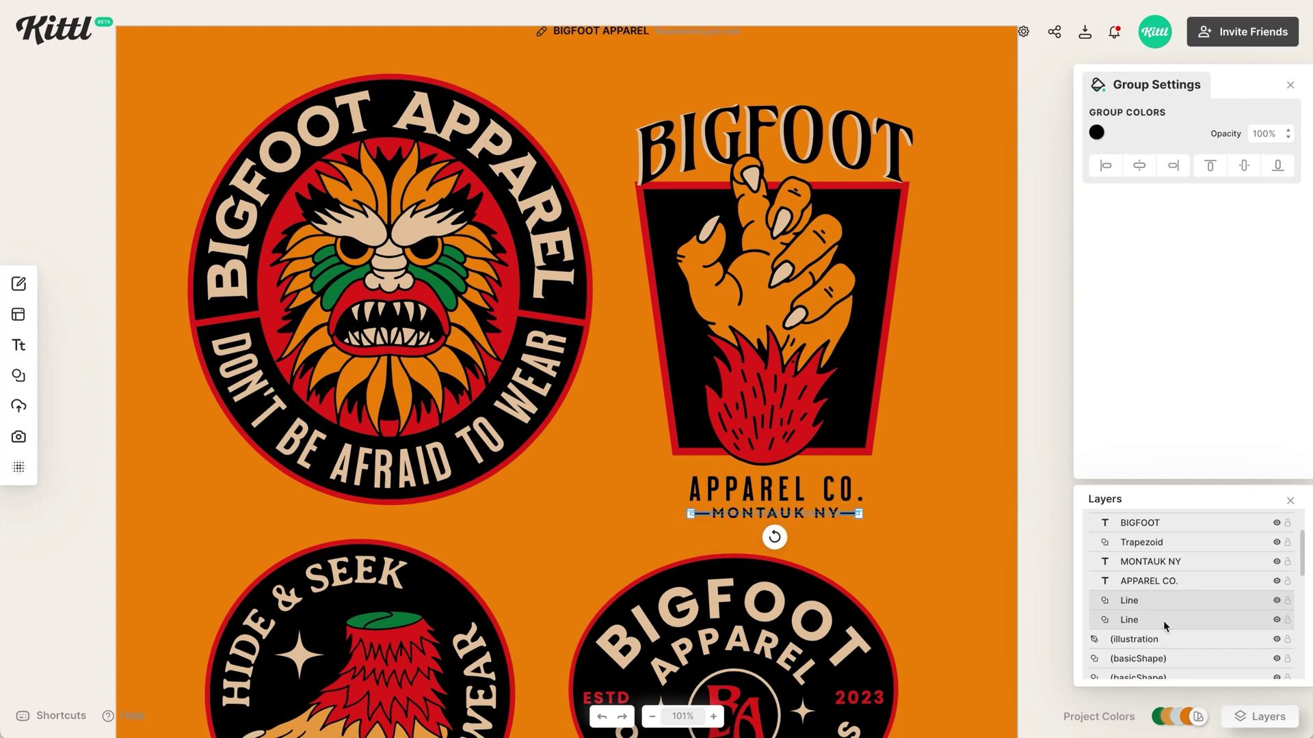
key("ctrl+g")
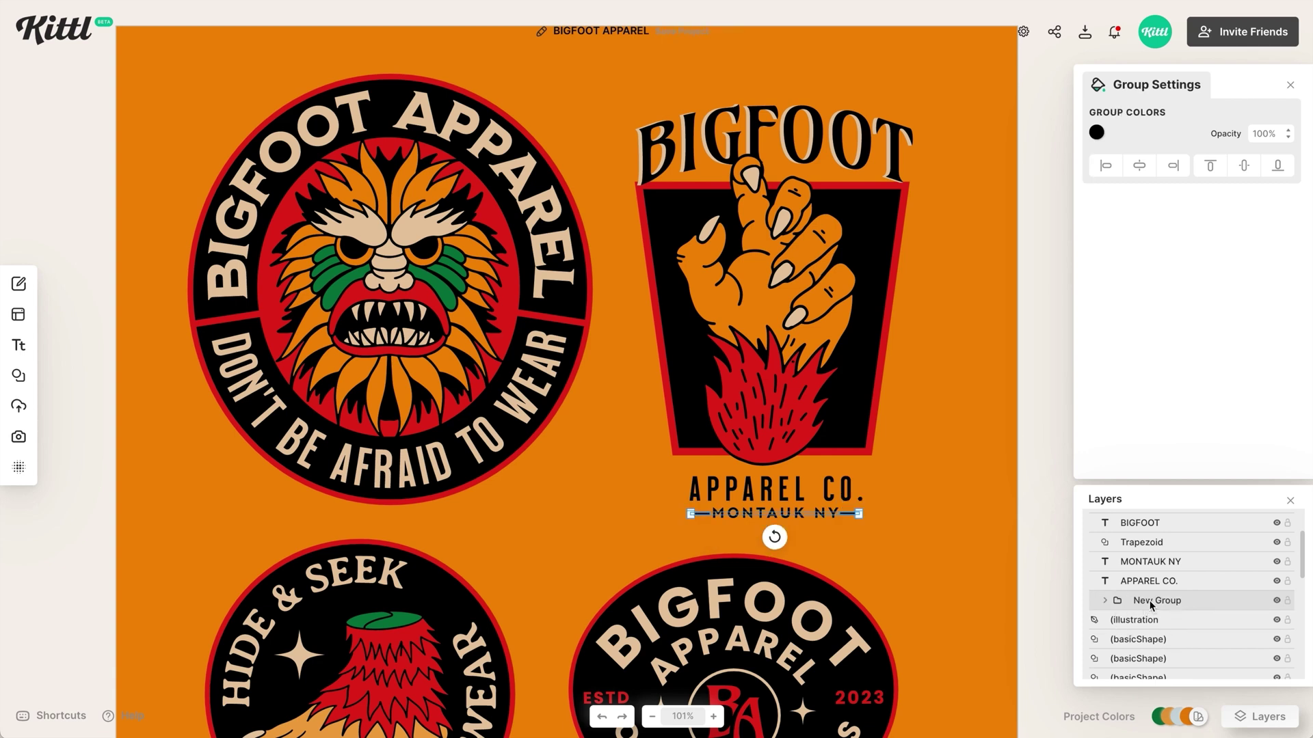
double_click(1157, 603)
key("BackSpace")
type("Lines")
Step: Hide and reshow the Lines group to check what it contains
left_click(1275, 603)
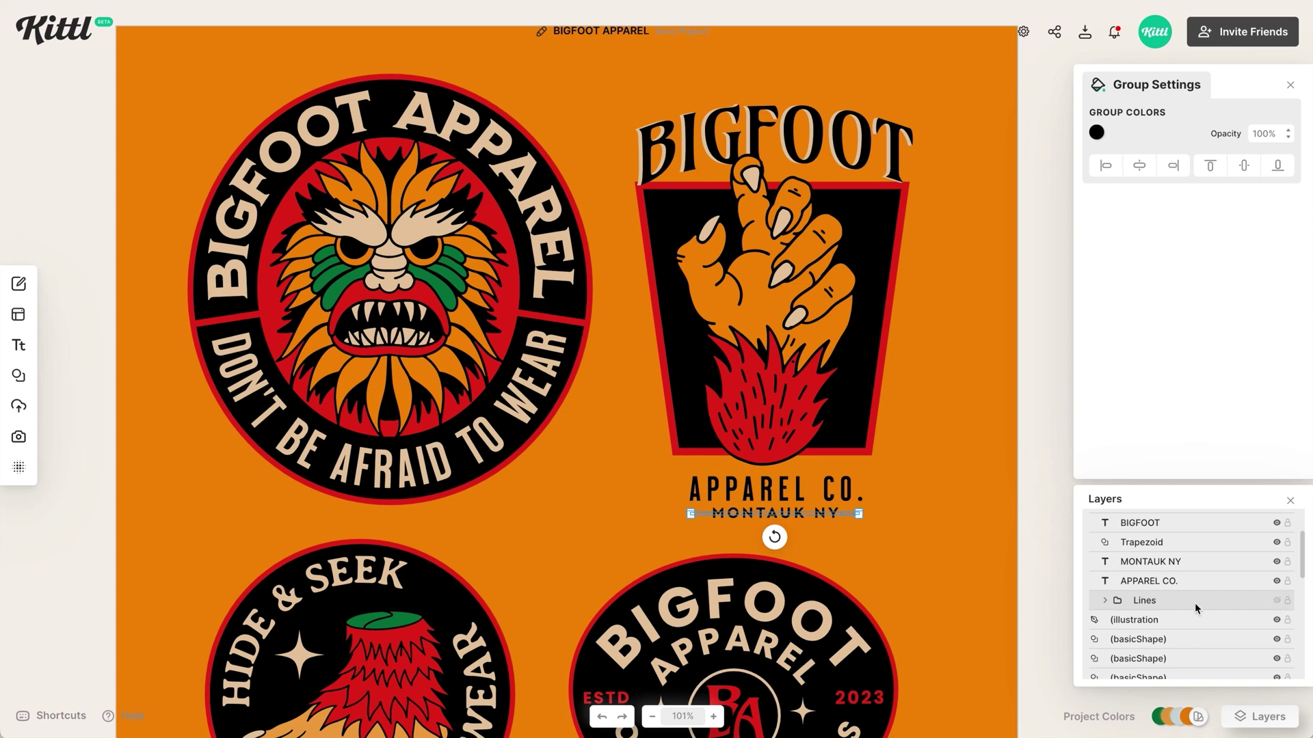
left_click(942, 573)
left_click(1275, 603)
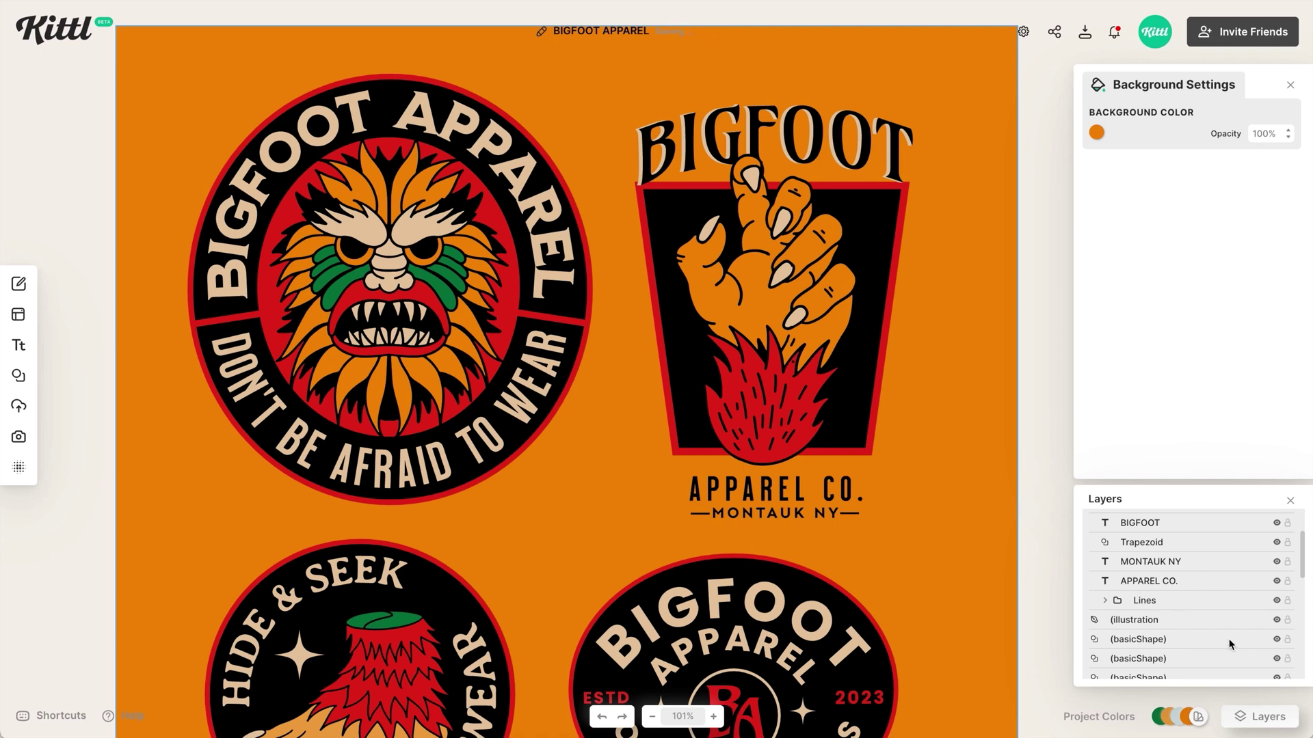
Step: Group APPAREL CO., MONTAUK NY and Lines together and name the group 'Text'
left_click(1201, 583)
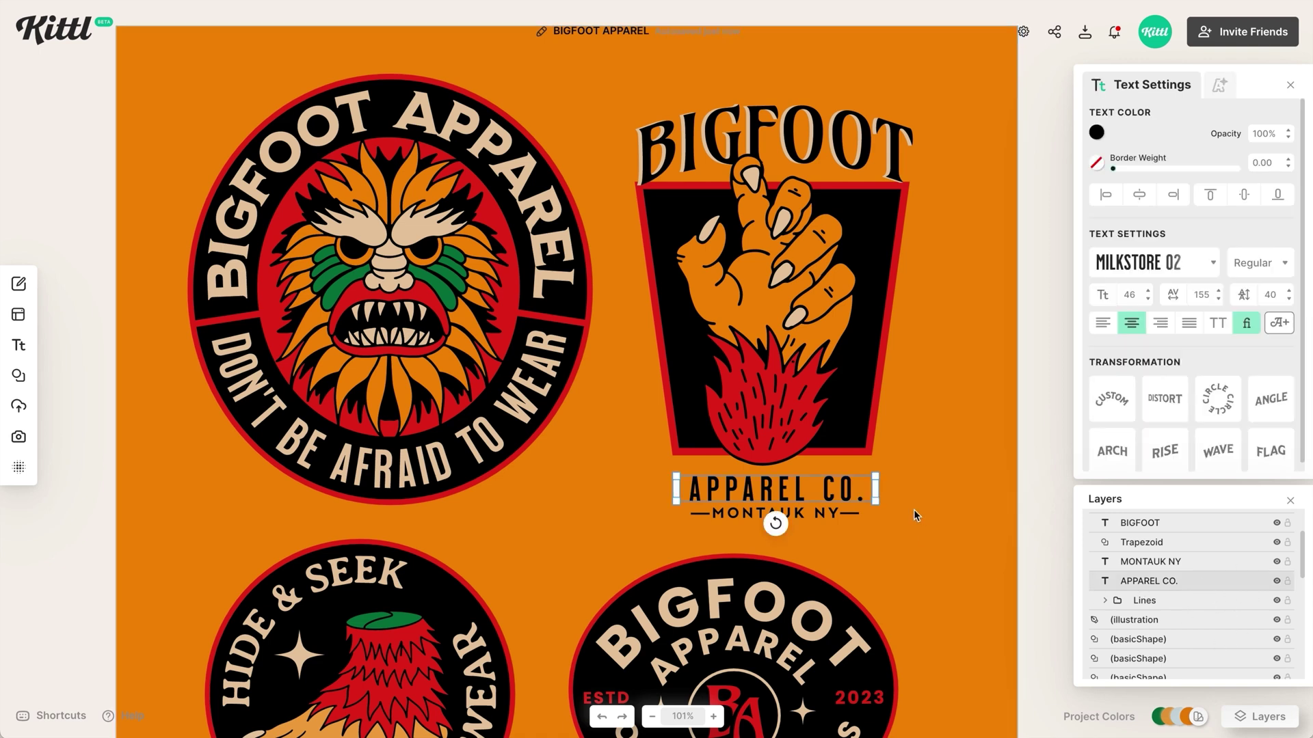
left_click_drag(895, 534, 878, 540)
left_click_drag(610, 478, 612, 479)
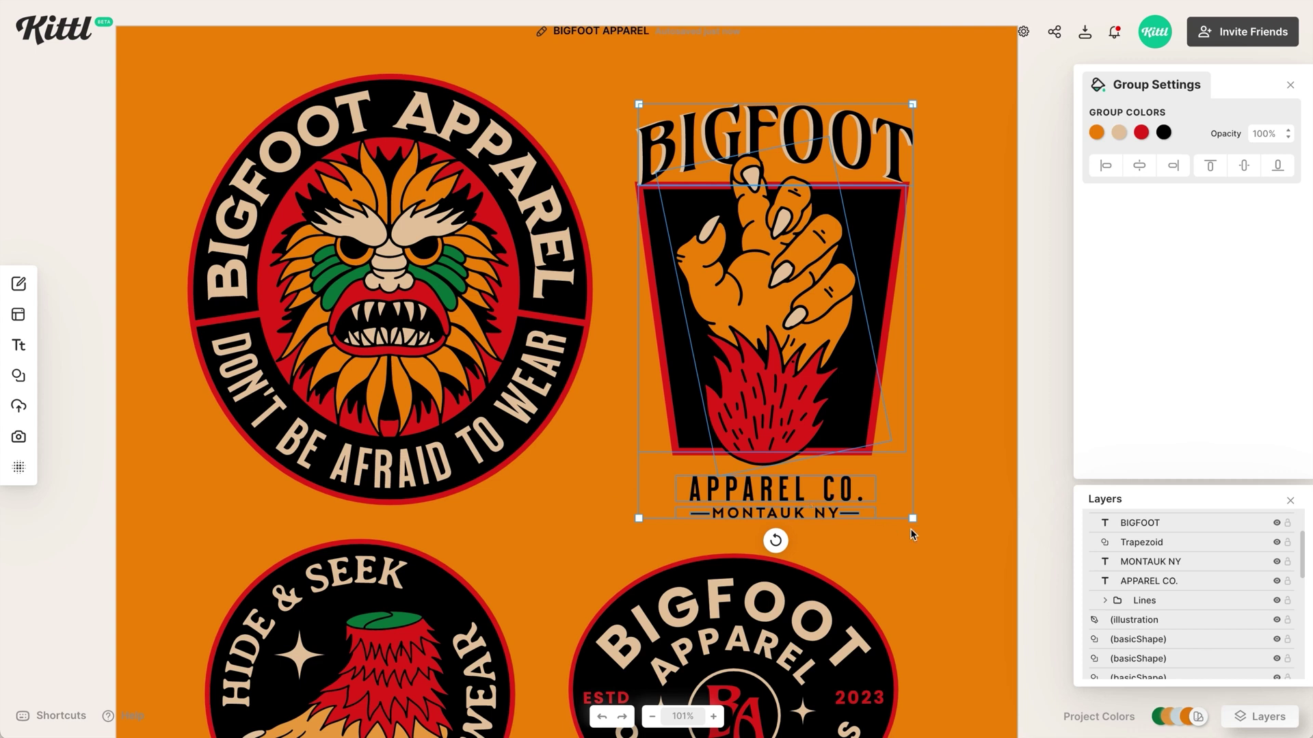
left_click(822, 531)
left_click(813, 521)
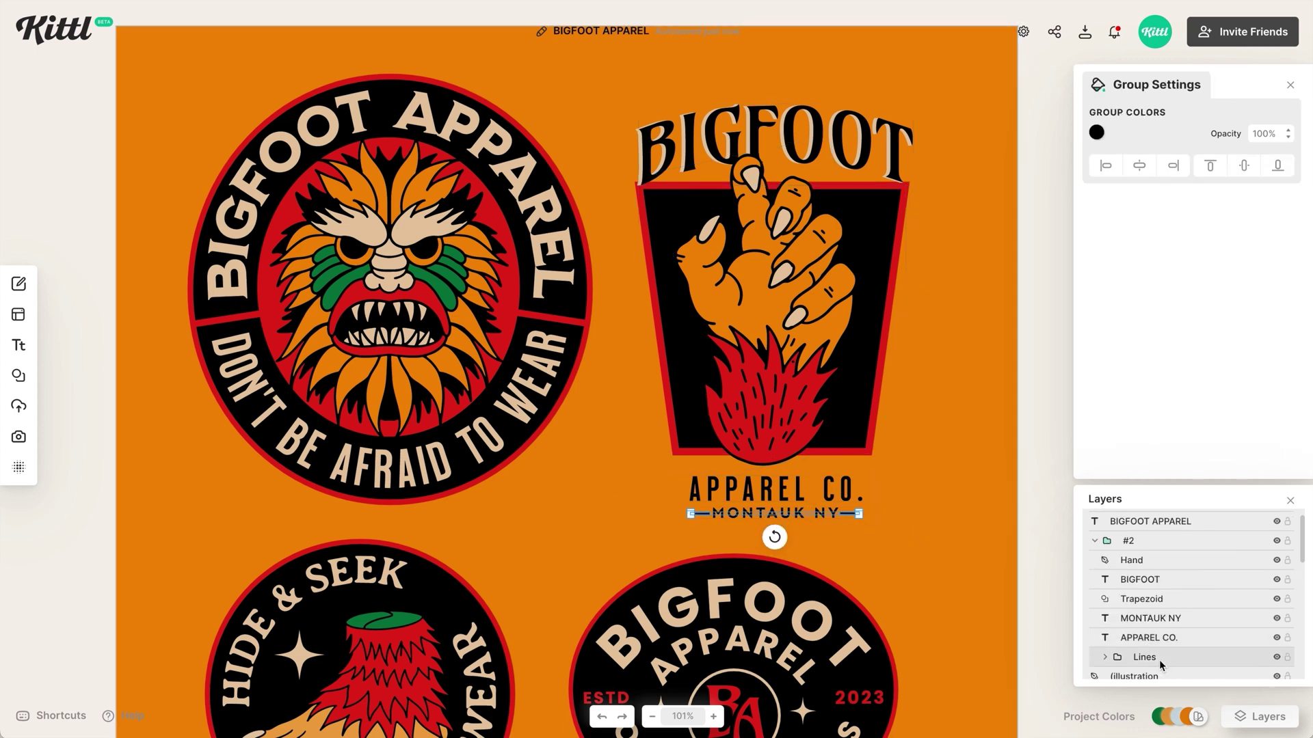
left_click(1164, 620, "shift")
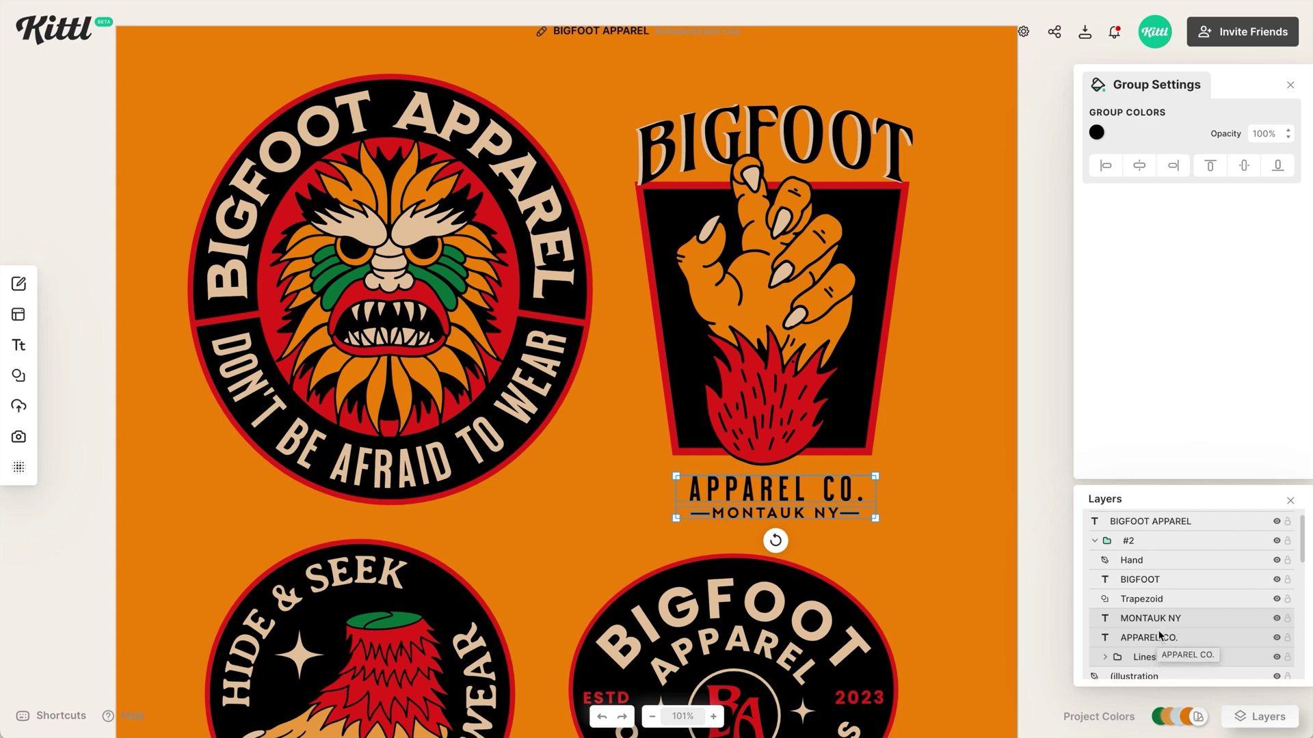
key("ctrl+g")
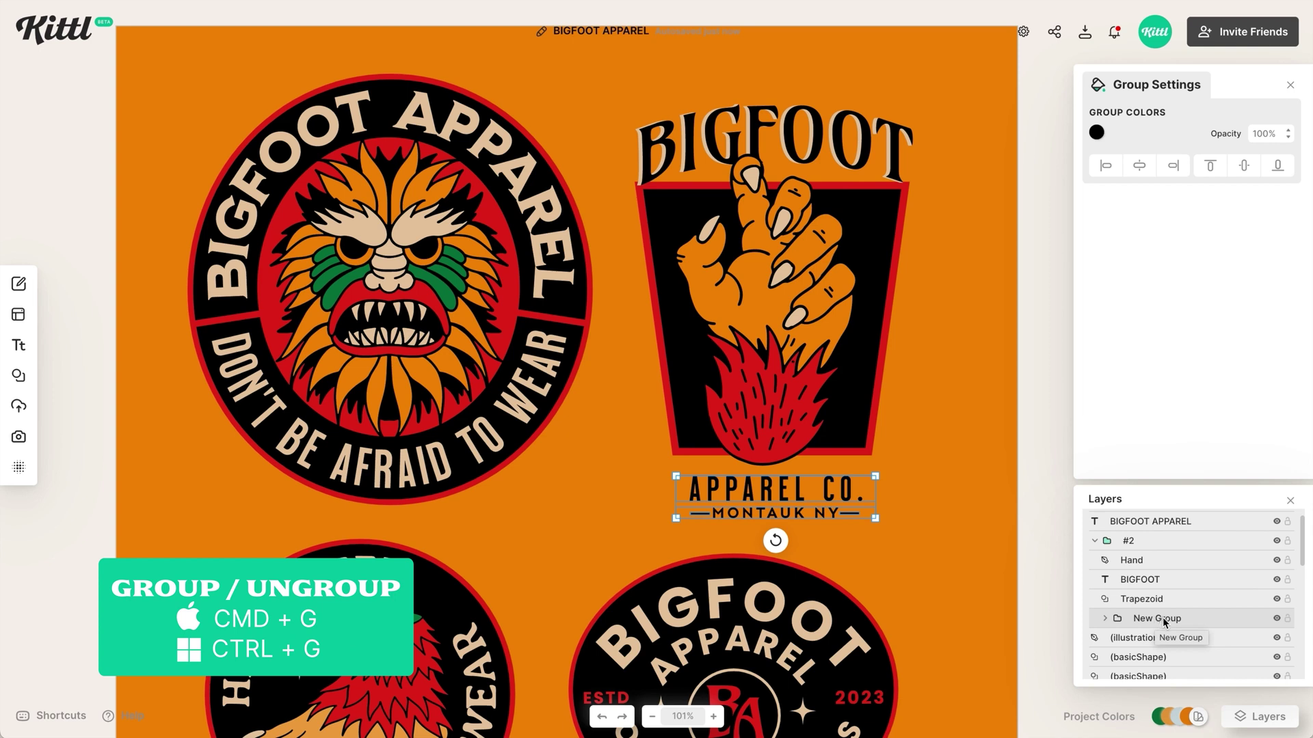
double_click(1157, 619)
type("Text")
key("Return")
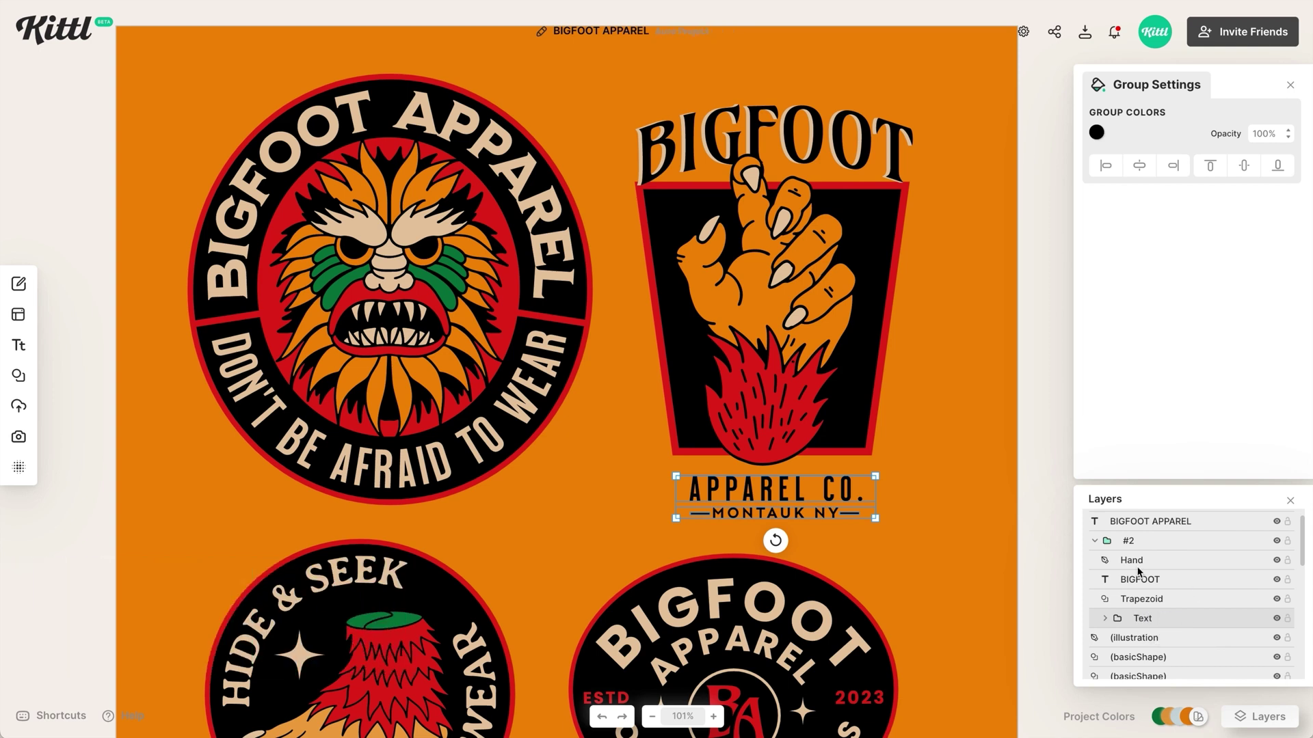
left_click(1151, 600)
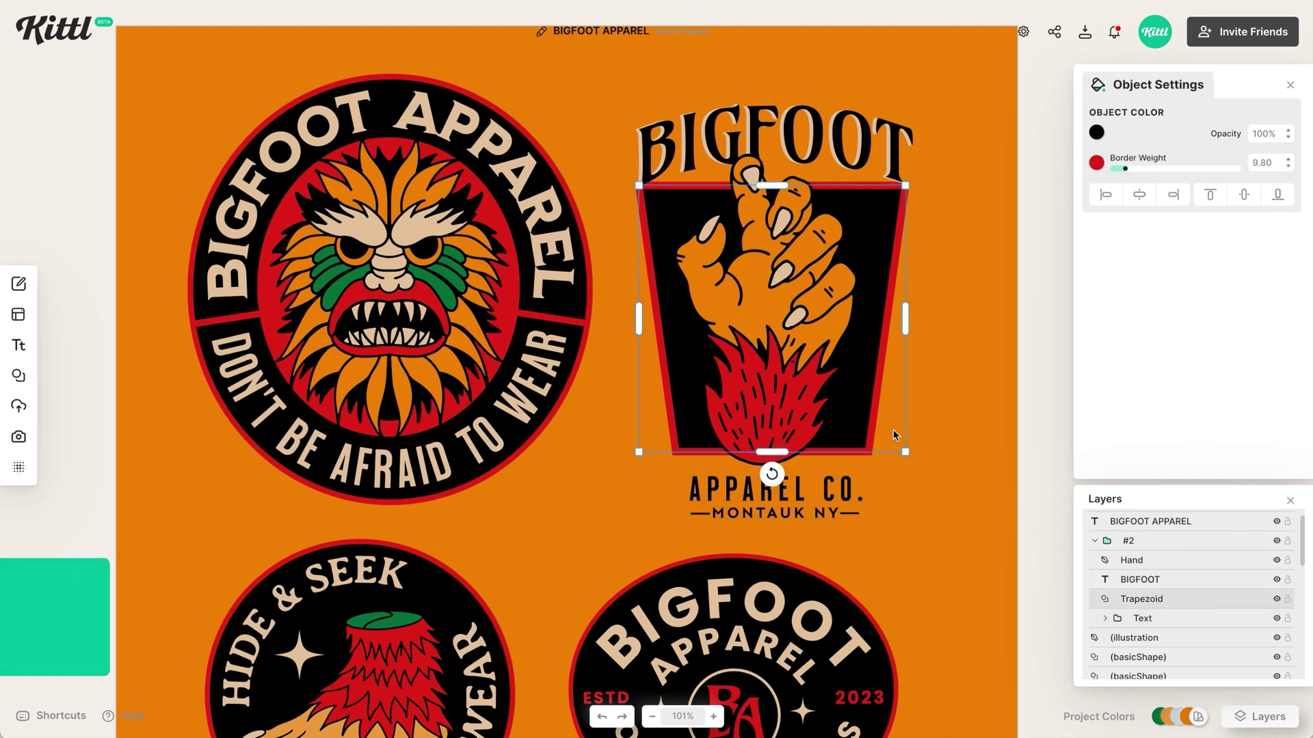
Step: Move the APPAREL CO./MONTAUK NY text down and shift hand badge #2 up-left
left_click(1092, 541)
left_click(909, 497)
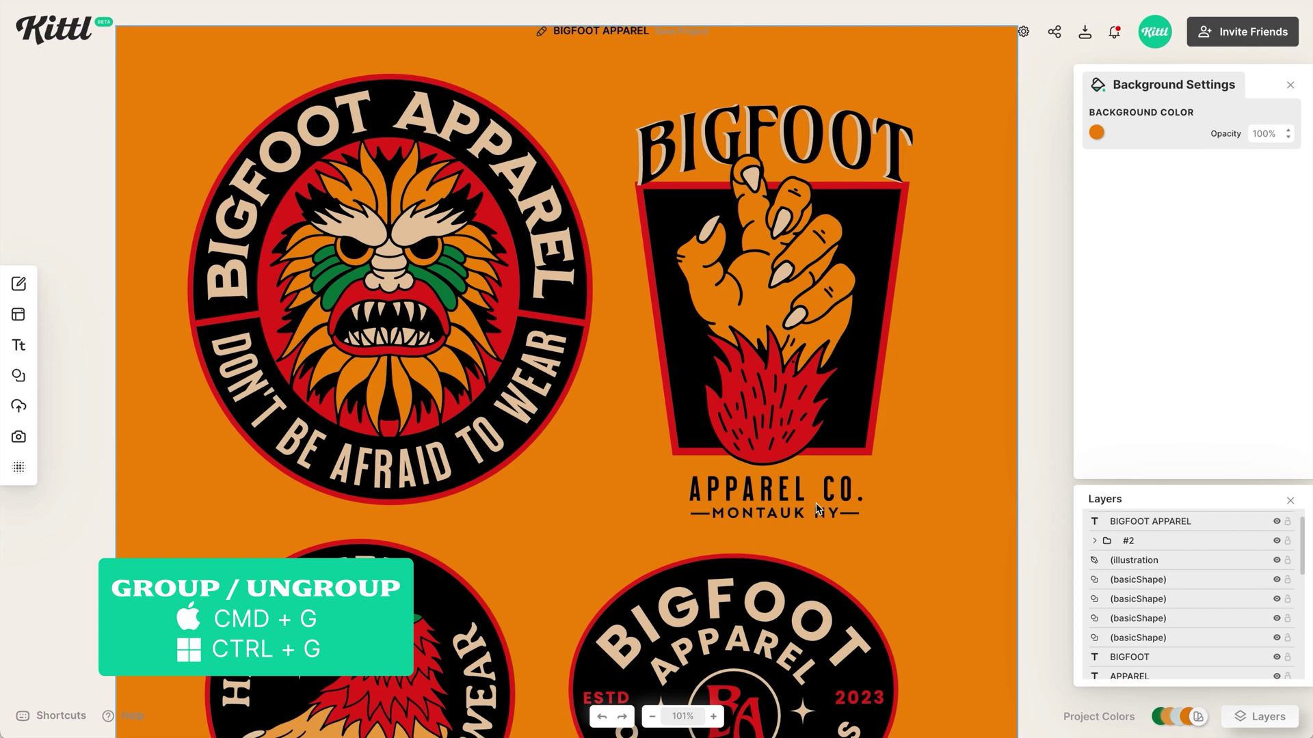
left_click(836, 492)
left_click(835, 492)
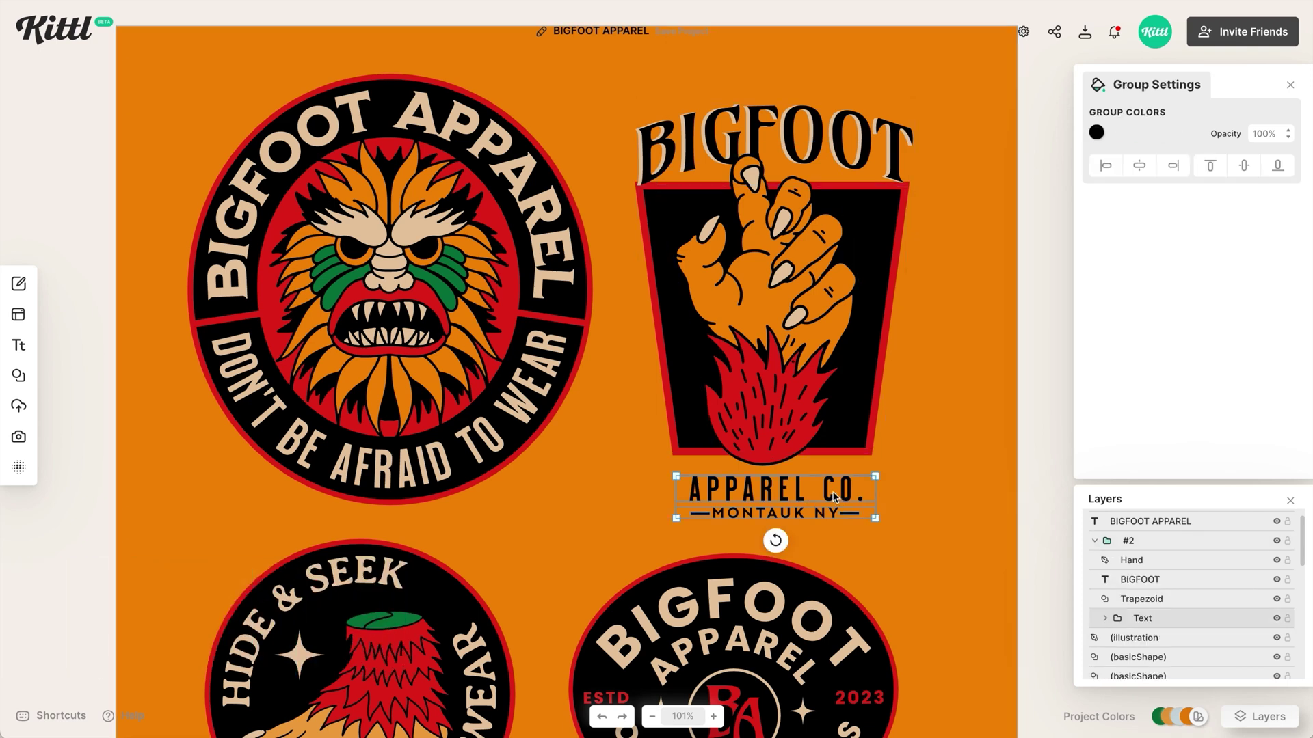
left_click_drag(827, 494, 826, 512)
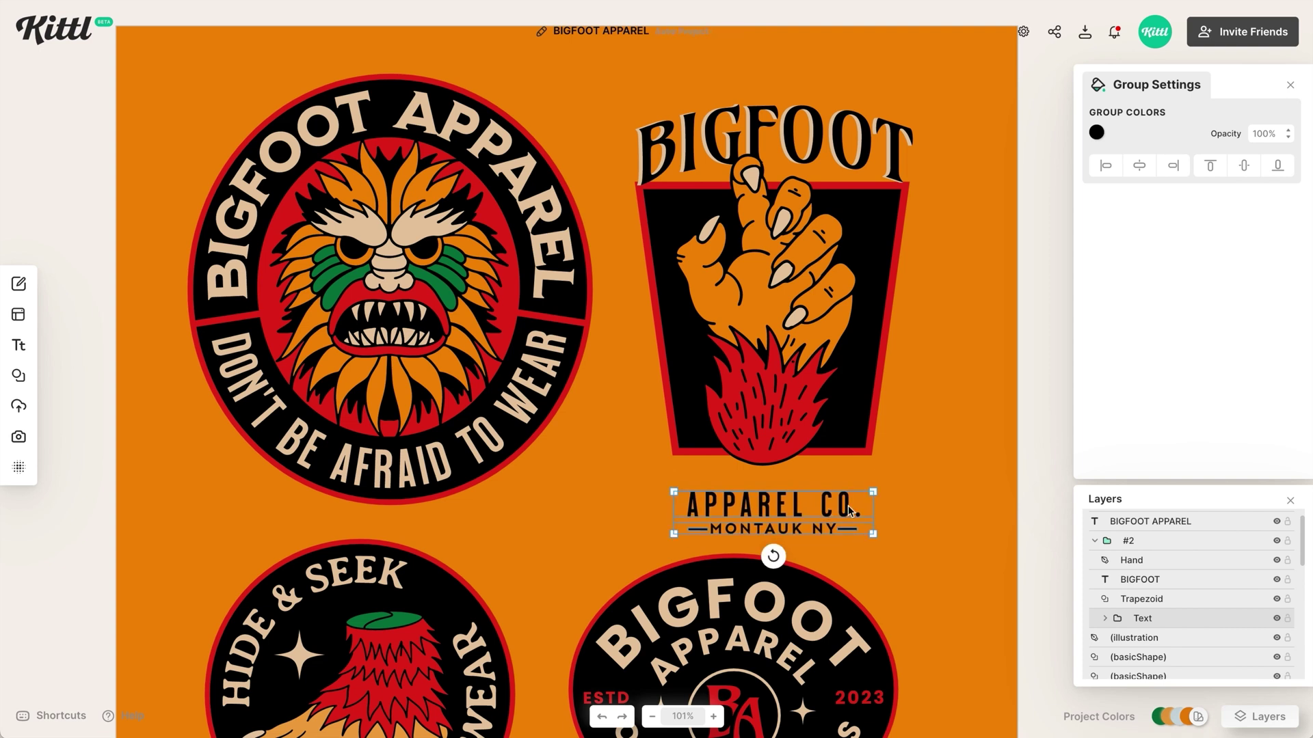
left_click(902, 492)
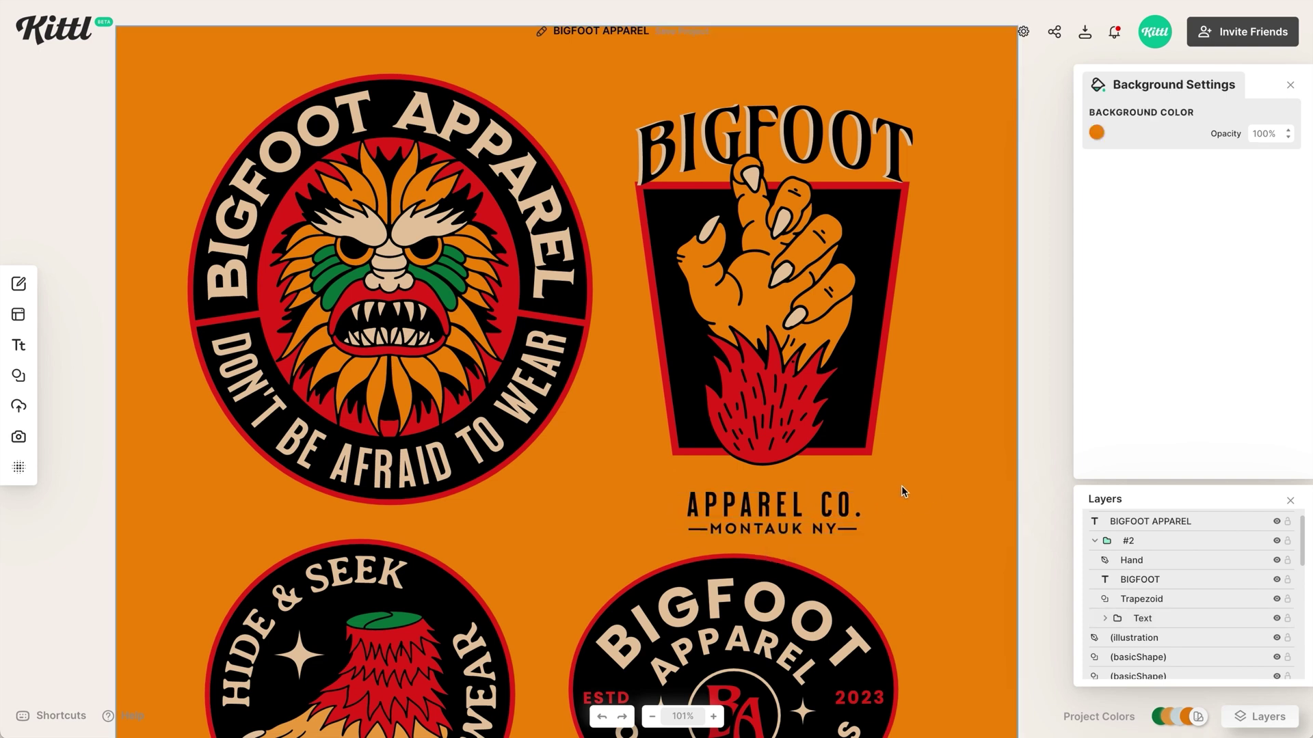
left_click(849, 378)
left_click_drag(852, 380, 843, 350)
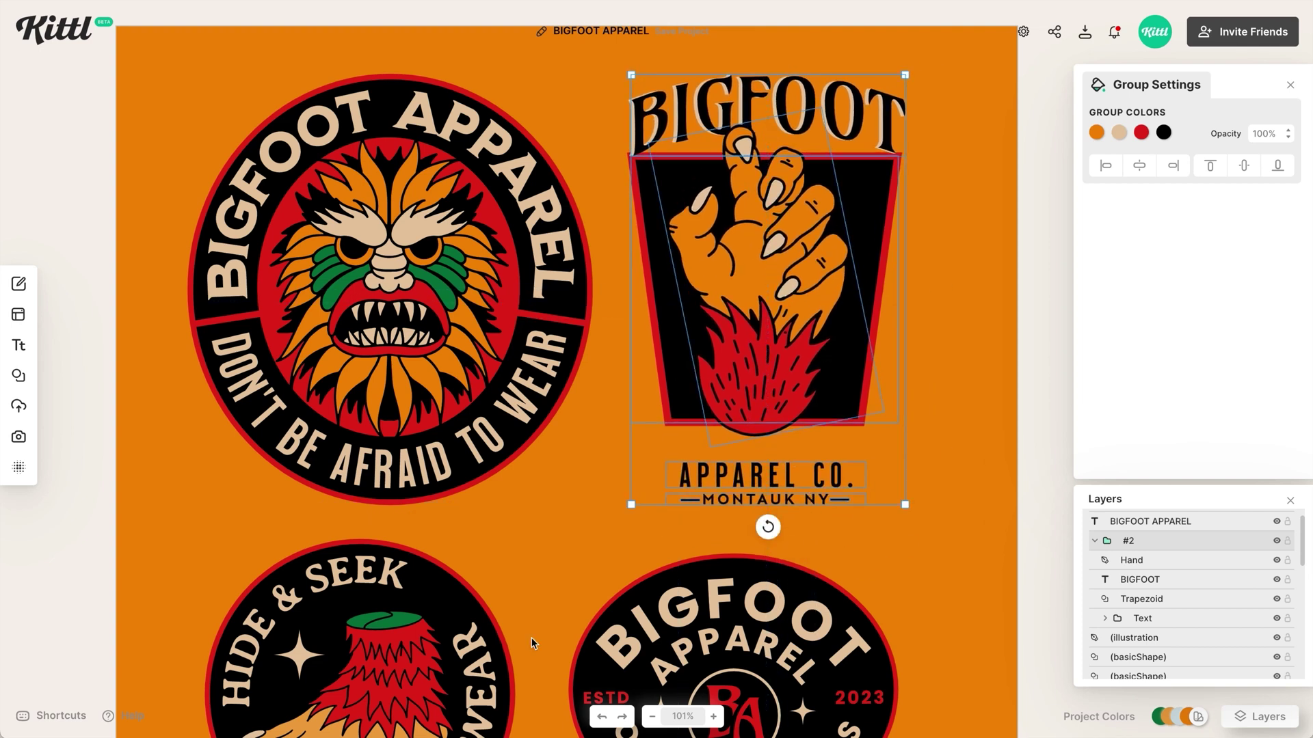
Step: Undo the last three edits to restore the hand badge's earlier layout
left_click(601, 717)
left_click(601, 718)
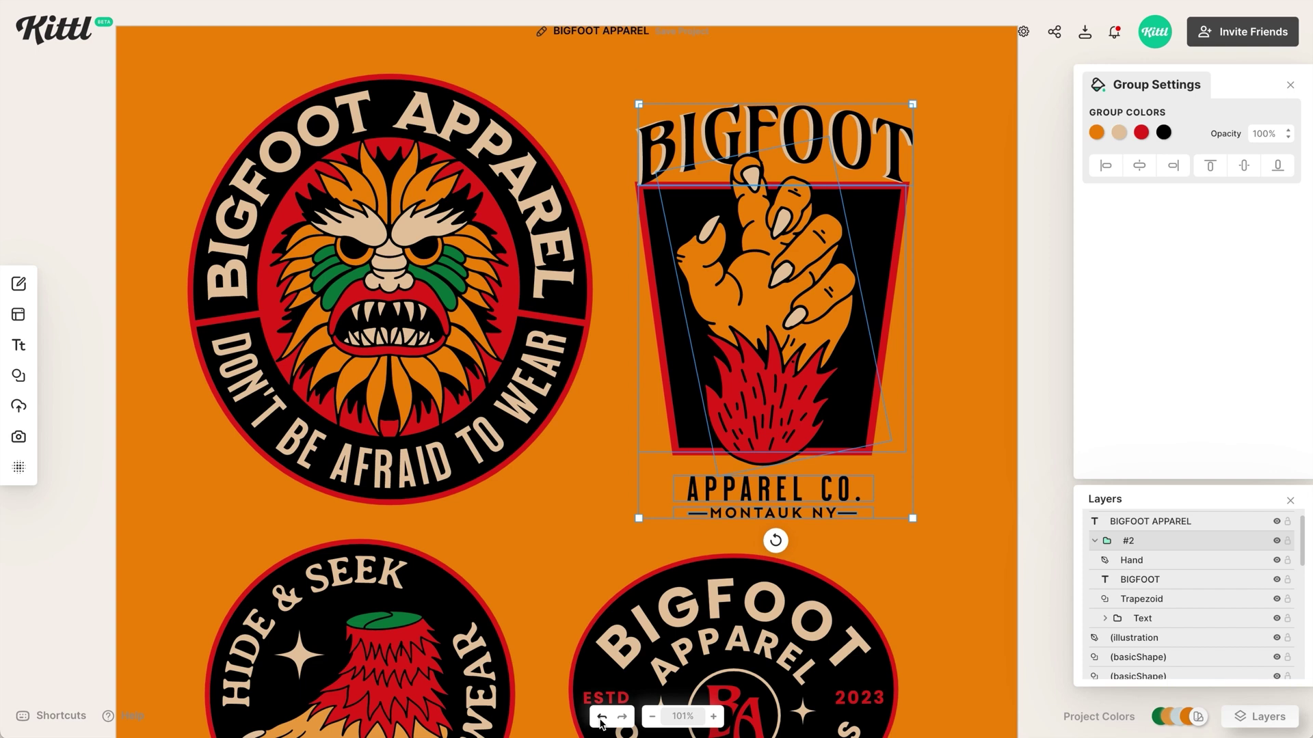
key("ctrl+z")
scroll(616, 410, "down", 5)
Step: Group the oval badge's parts as #4 and move it below #3 in the layers
left_click(408, 417)
left_click_drag(602, 263, 860, 419)
key("ctrl+g")
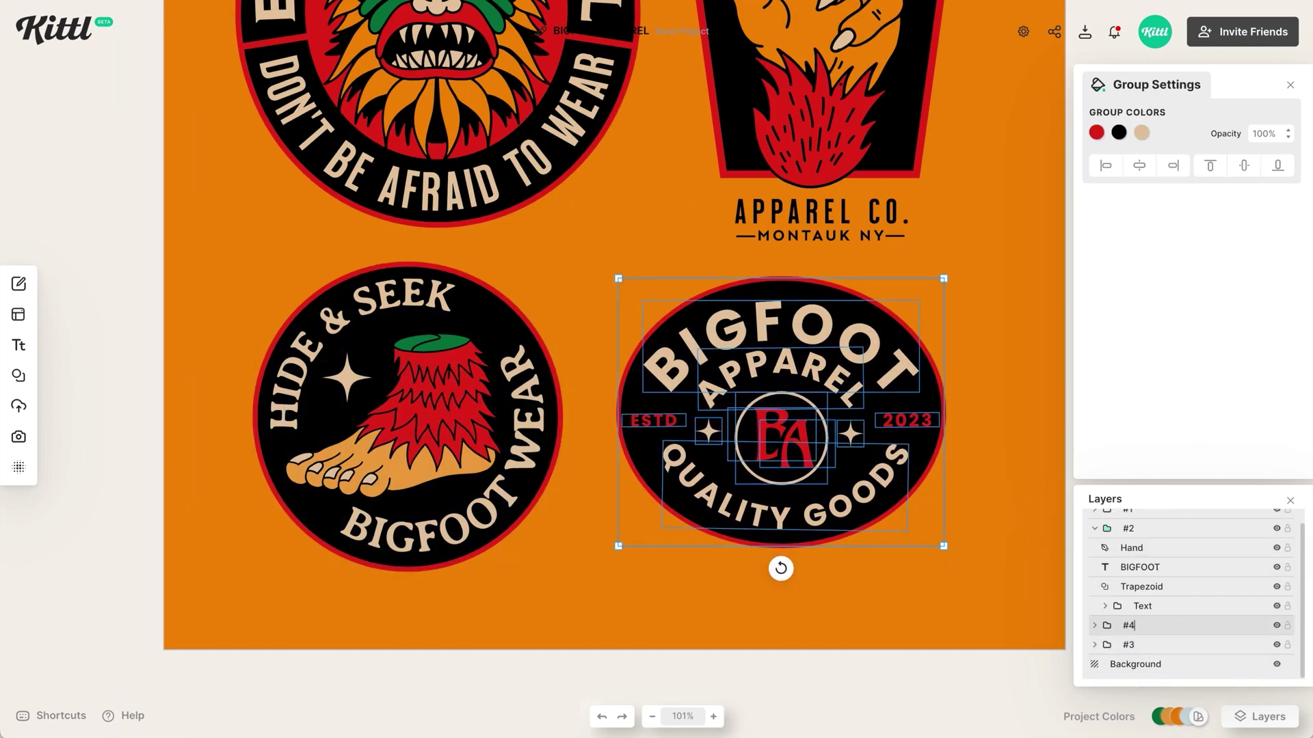
left_click(999, 533)
key("shift+1")
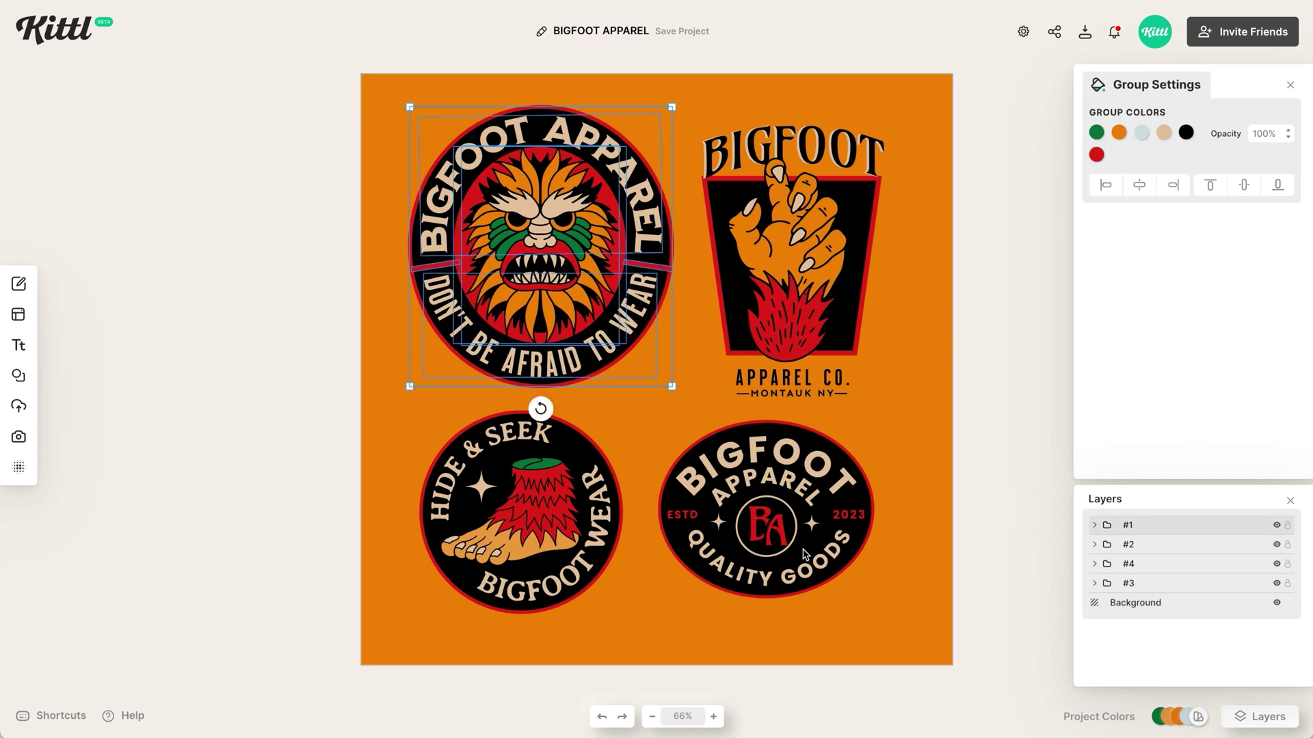
left_click(1139, 567)
left_click_drag(1151, 563, 1143, 592)
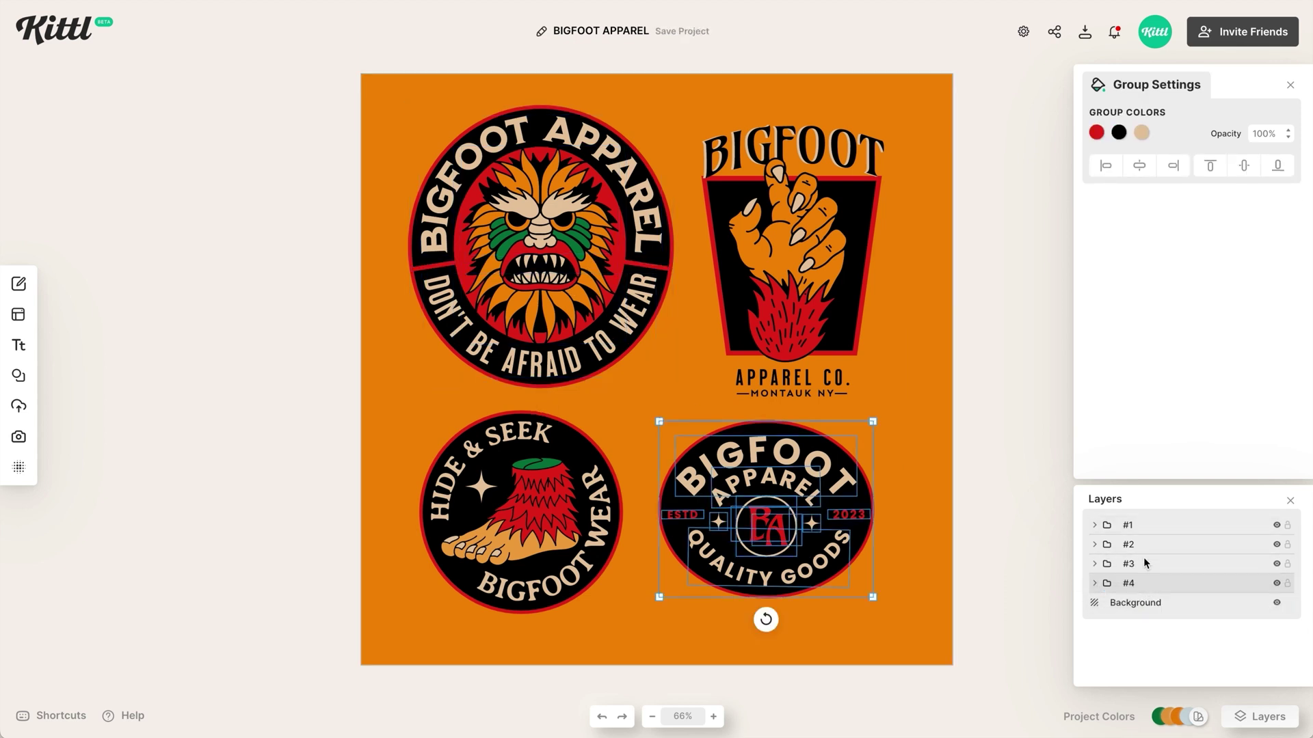
left_click(988, 528)
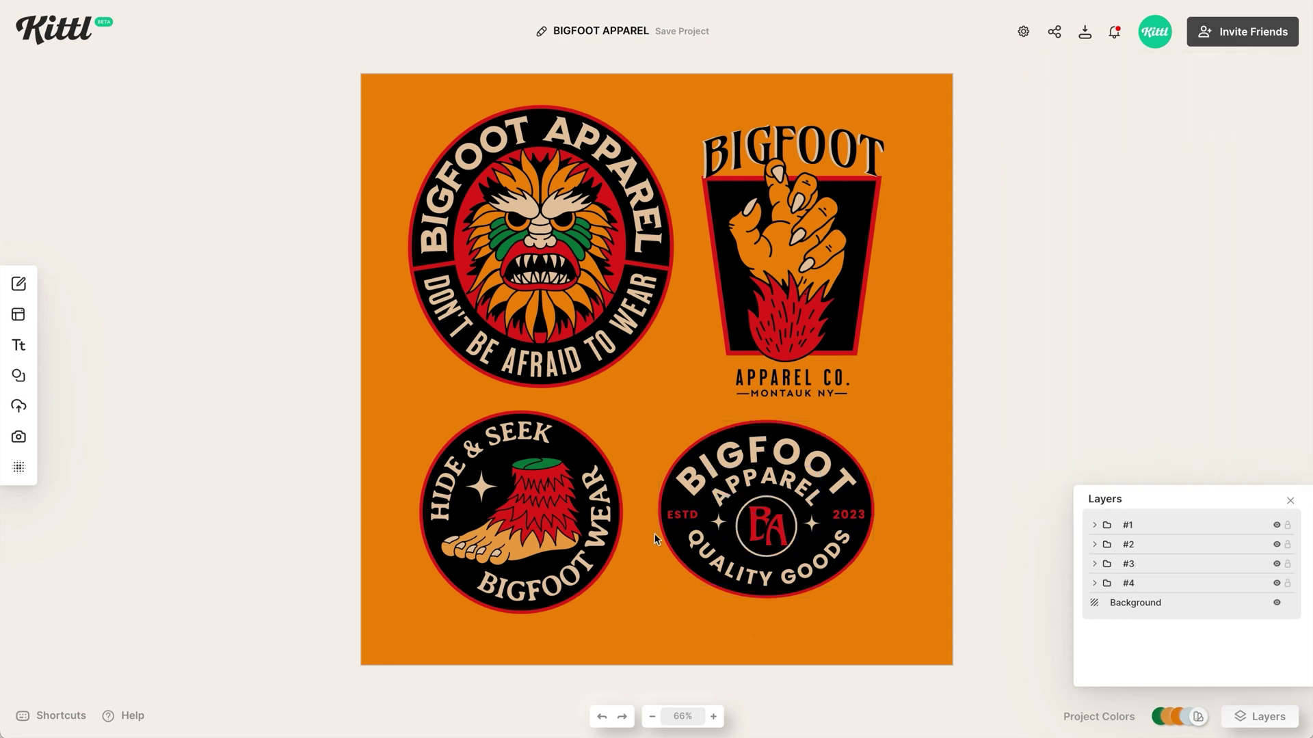
Step: Swap the top badges: hand badge to top-left, BIGFOOT APPAREL face badge to top-right
left_click(549, 317)
left_click_drag(618, 316, 982, 304)
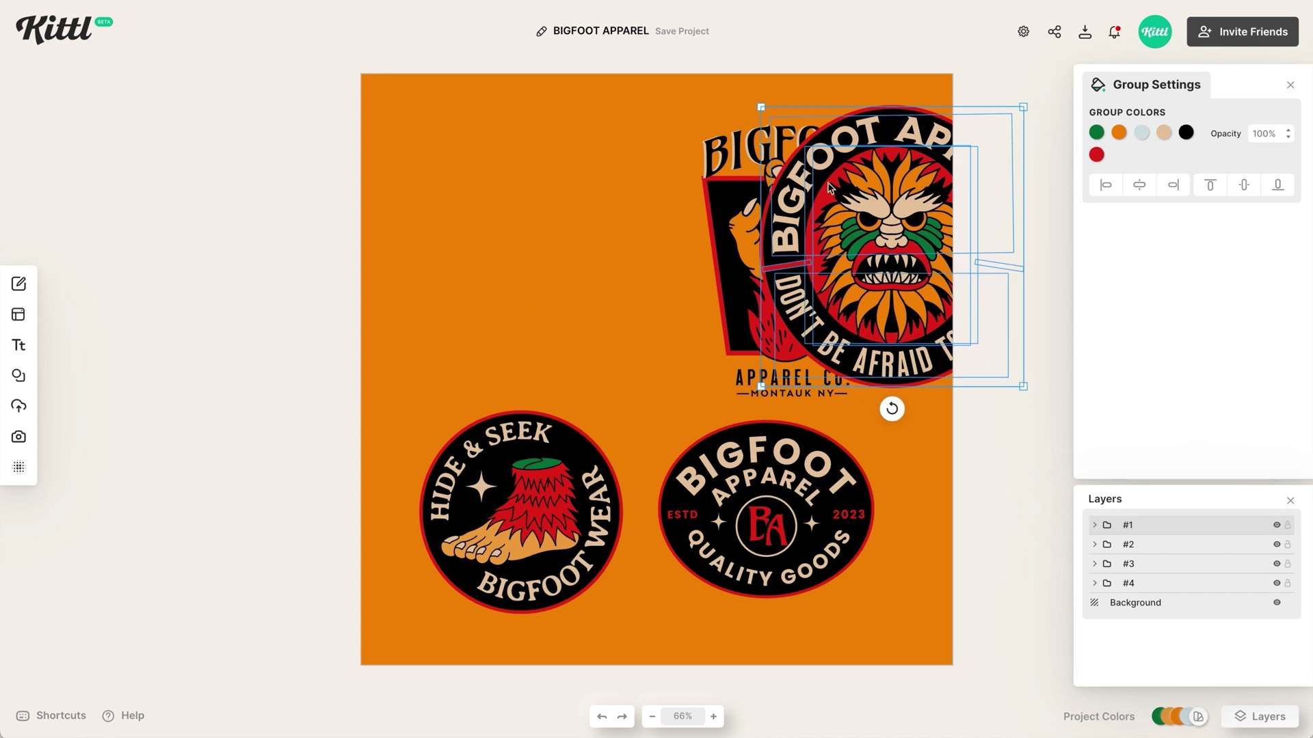
left_click(737, 224)
left_click_drag(726, 223, 480, 220)
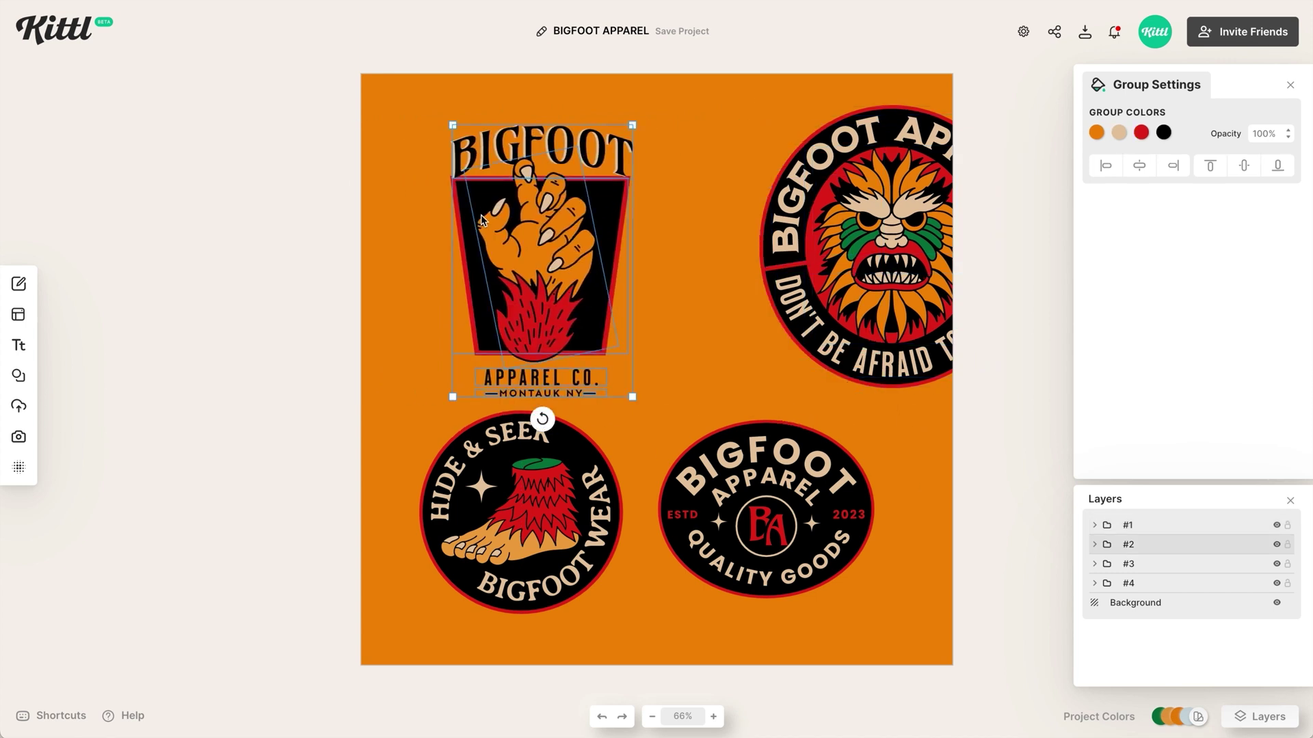
left_click_drag(939, 240, 818, 257)
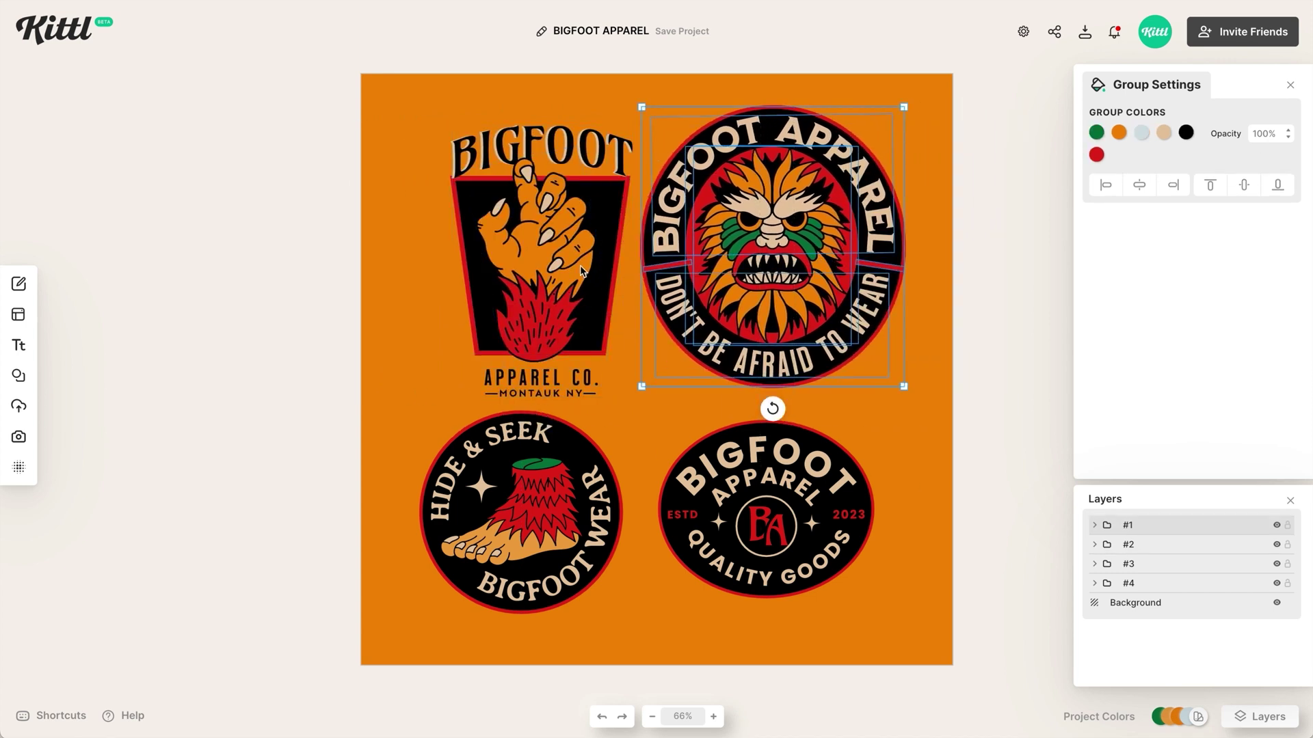
left_click_drag(581, 270, 561, 264)
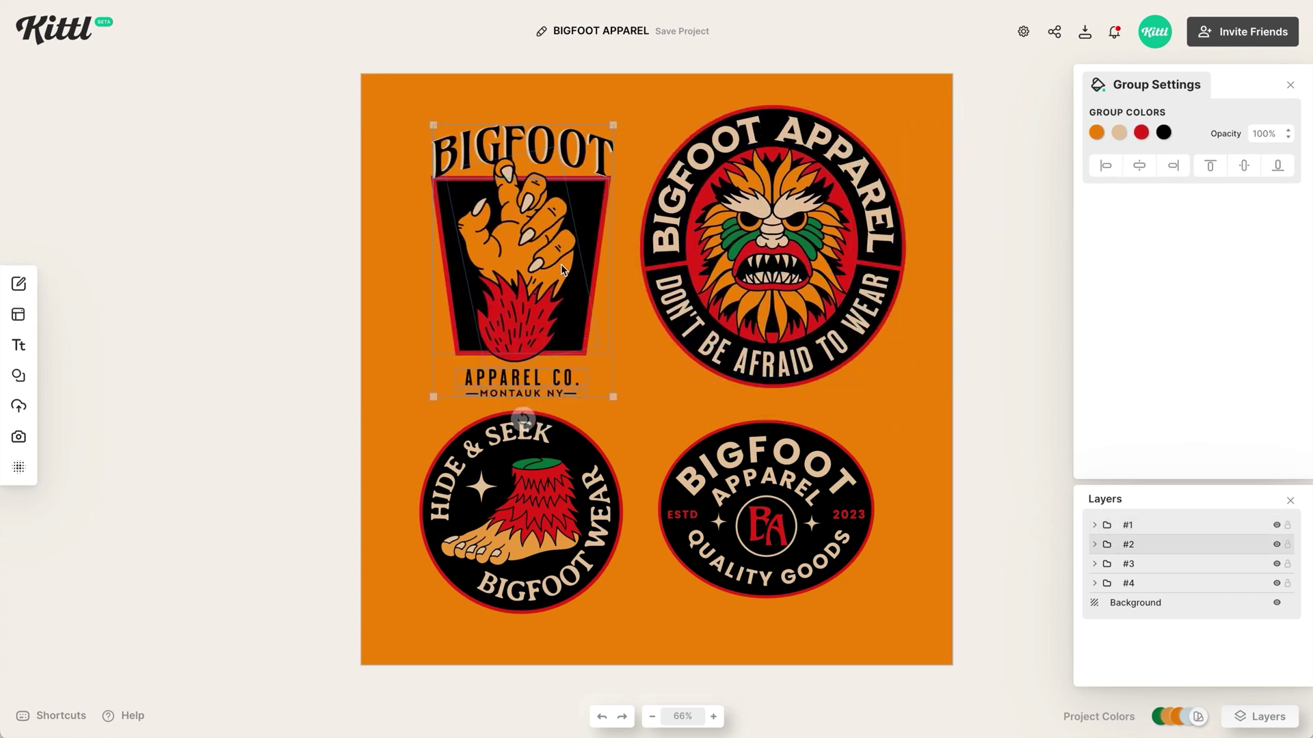
left_click(926, 430)
left_click_drag(577, 277, 563, 275)
left_click(785, 279)
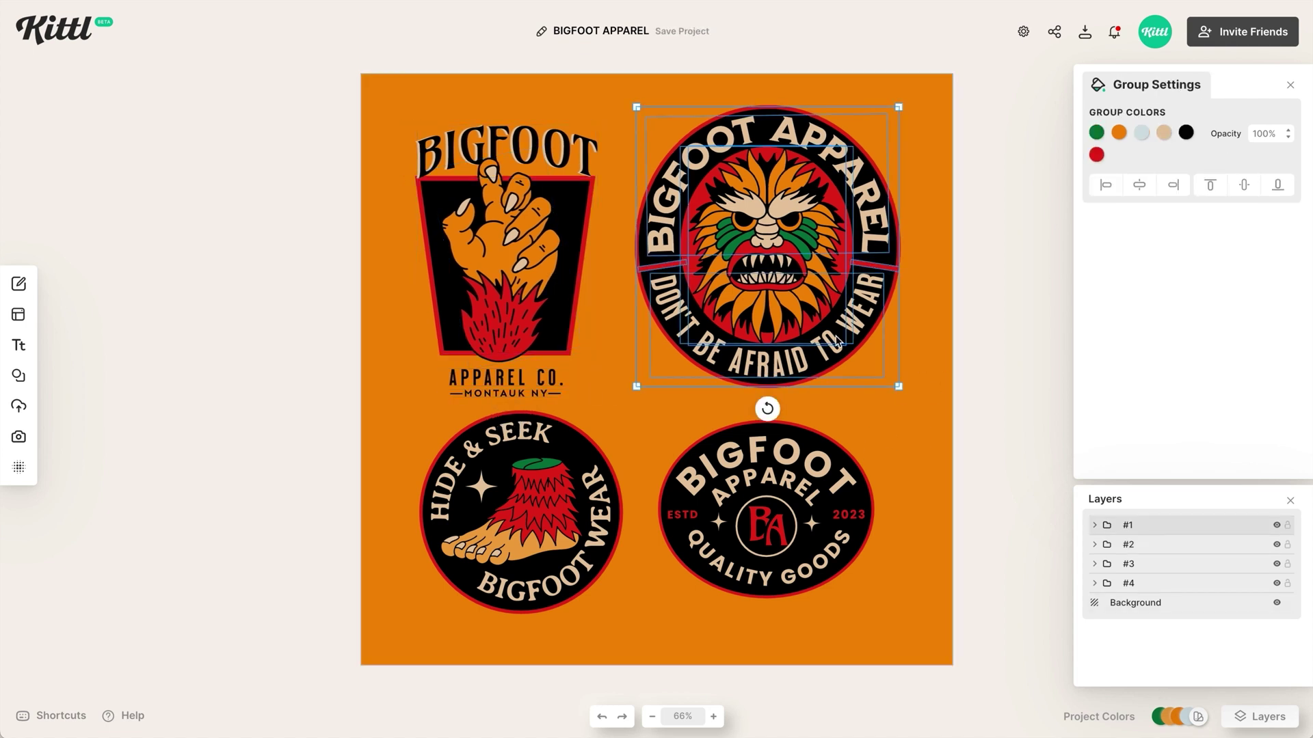
left_click(977, 518)
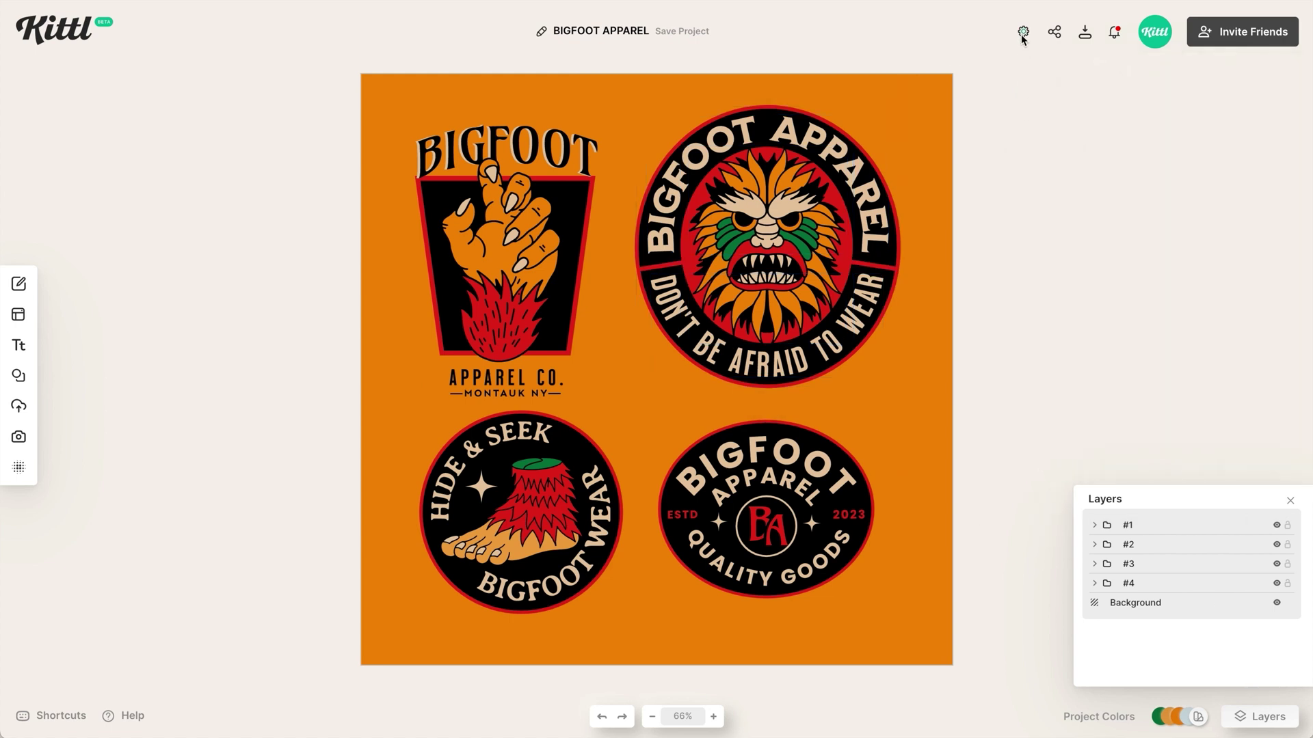
Step: Change the artboard width from 1200 to 1800 px
left_click(1022, 34)
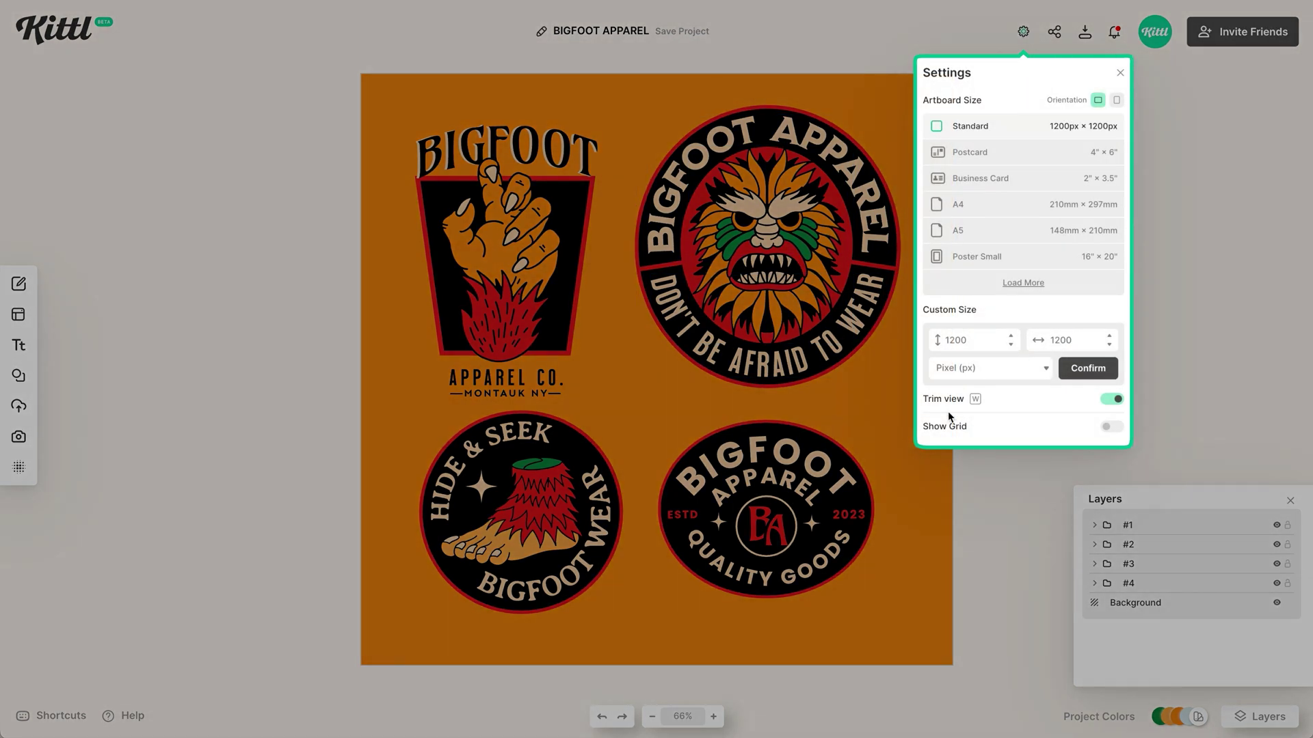
double_click(1069, 341)
type("1800")
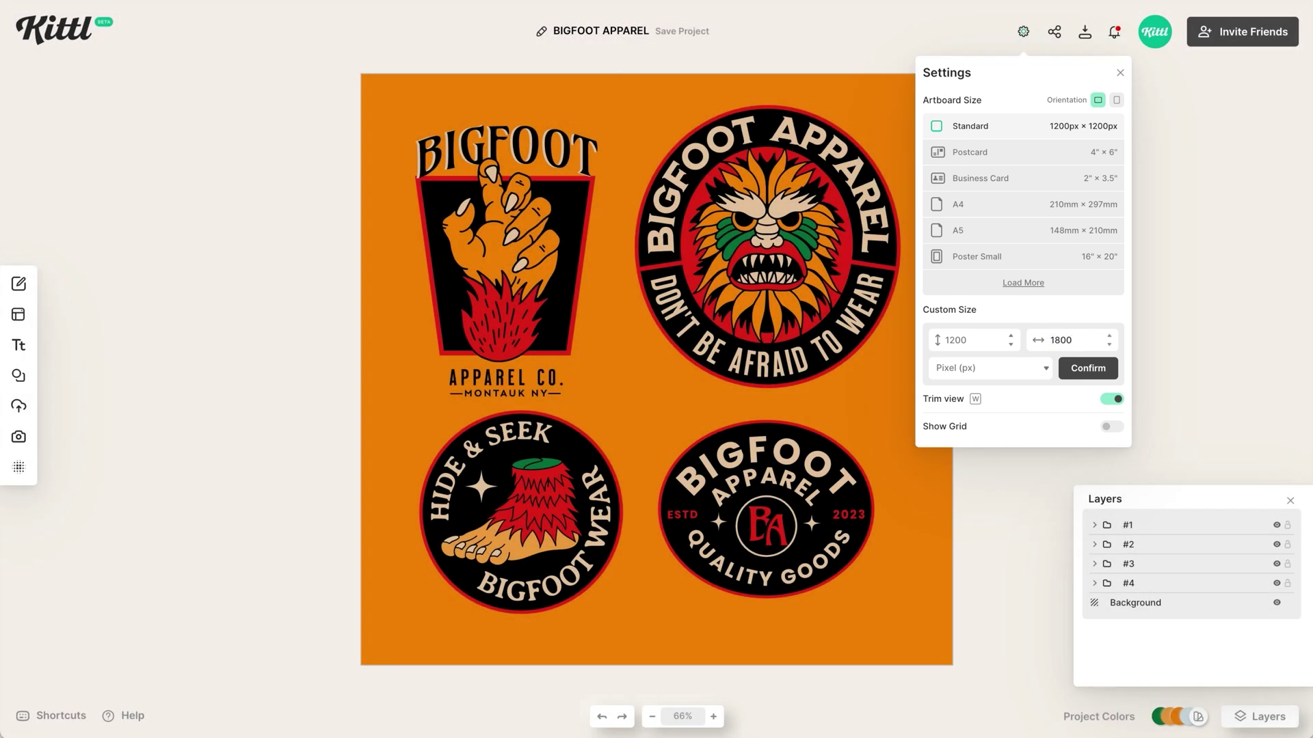
left_click(1087, 369)
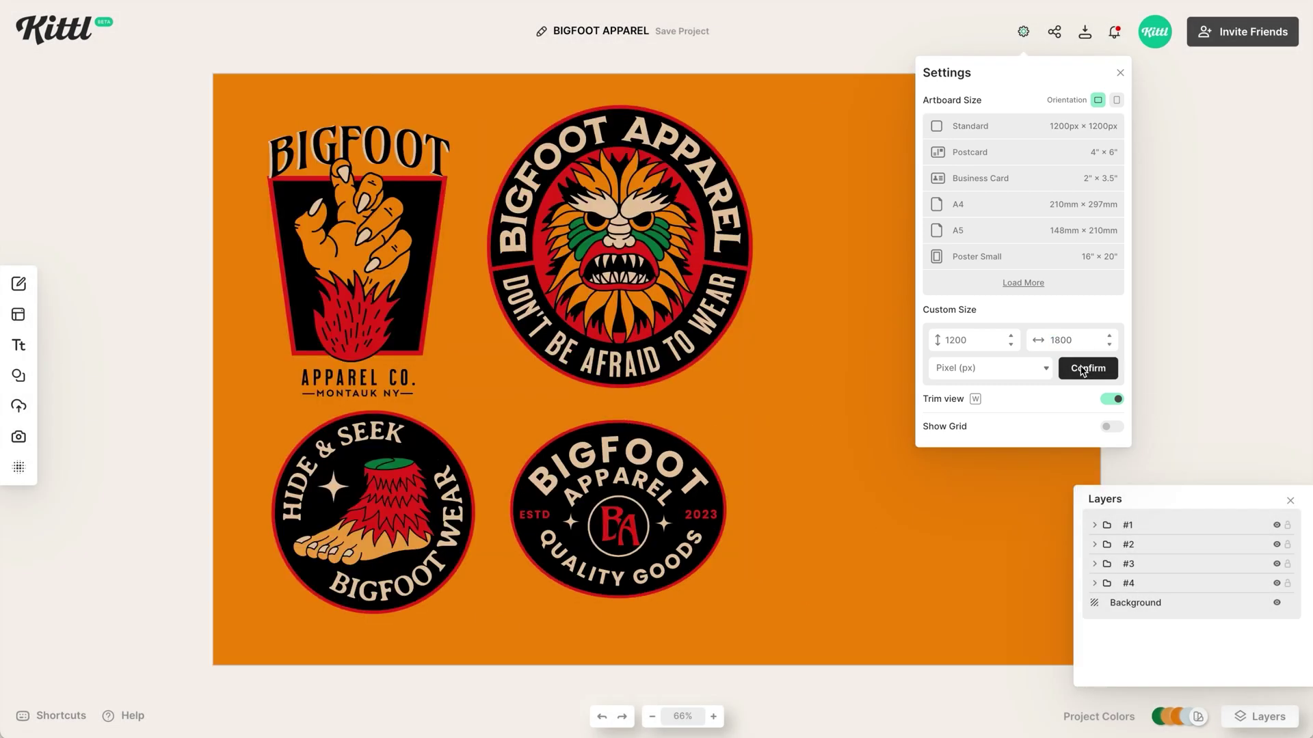
left_click(730, 582)
Step: Temporarily group all four badges, center them horizontally, then ungroup back into #1–#4
left_click(647, 573)
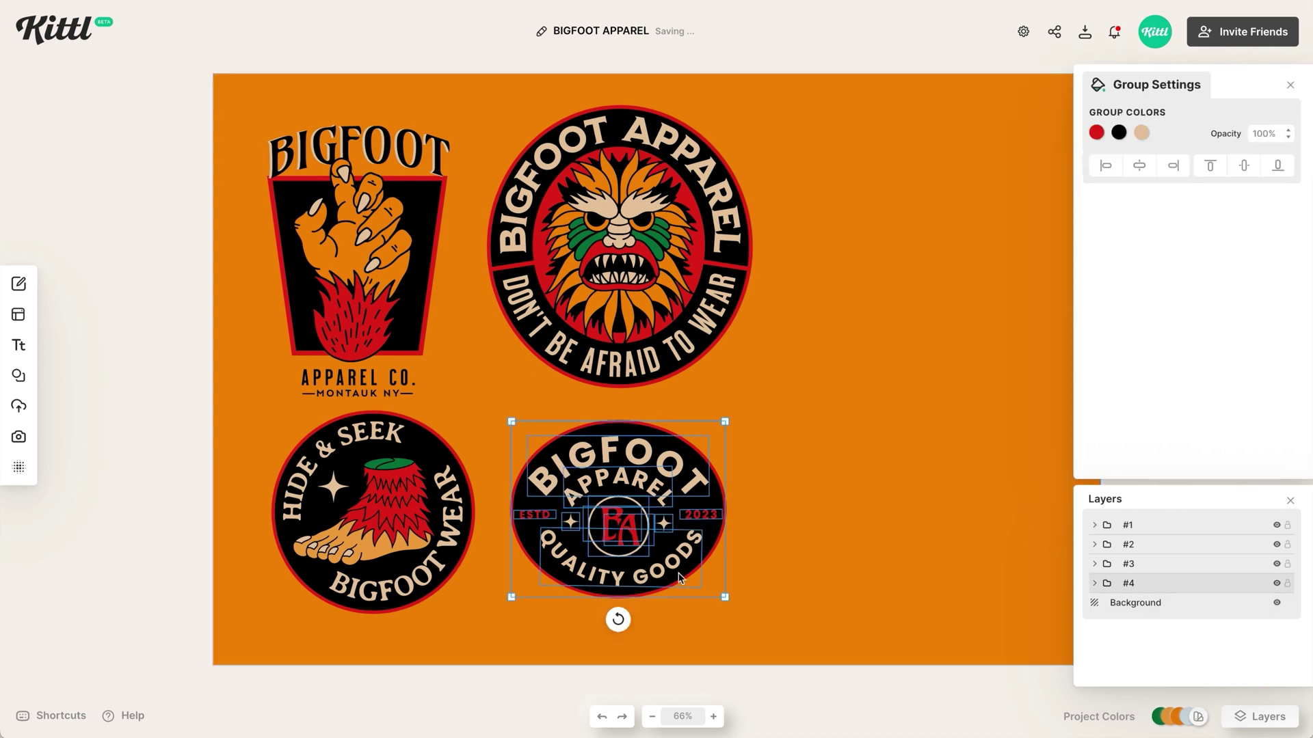
left_click_drag(843, 586, 379, 263)
left_click_drag(619, 244, 790, 240)
key("shift+Left")
key("shift+Left")
key("shift+Left")
key("shift+Left")
key("shift+Left")
key("shift+Left")
key("shift+Left")
key("shift+Left")
key("shift+Left")
key("shift+Left")
key("shift+Left")
key("shift+Left")
key("shift+Left")
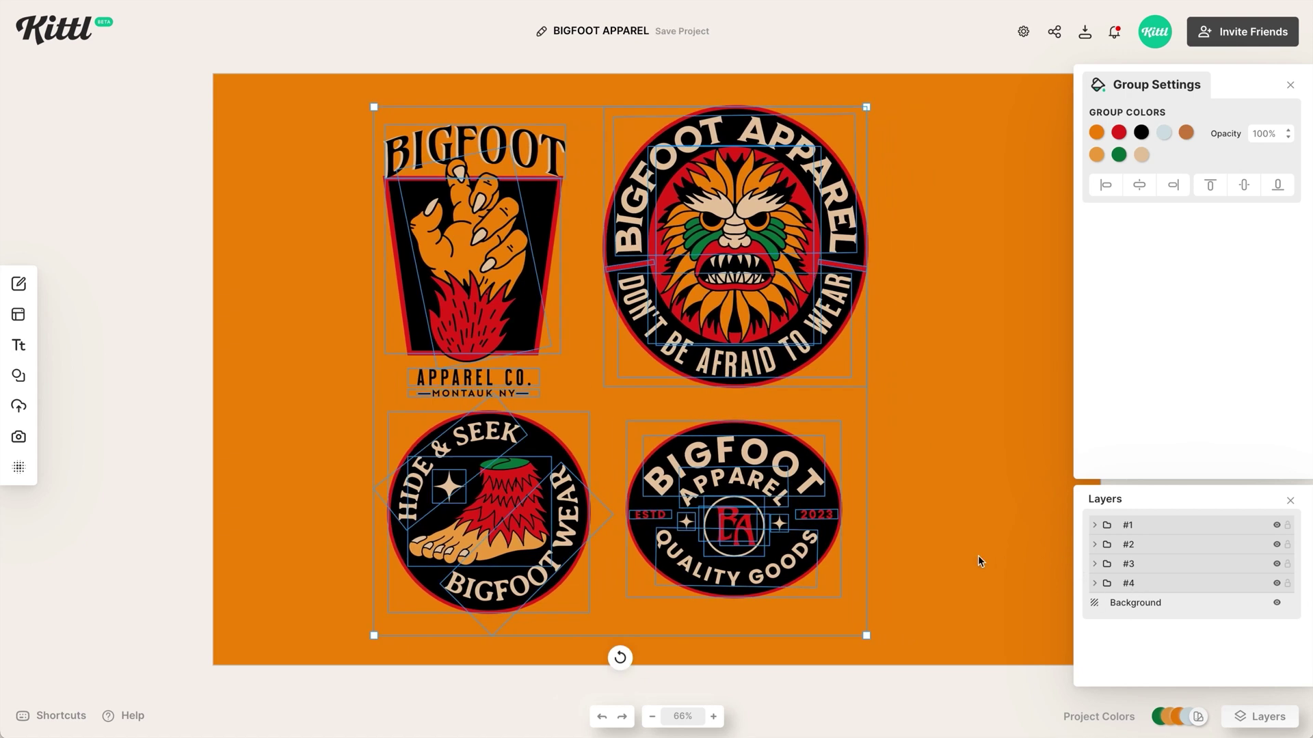
key("ctrl+g")
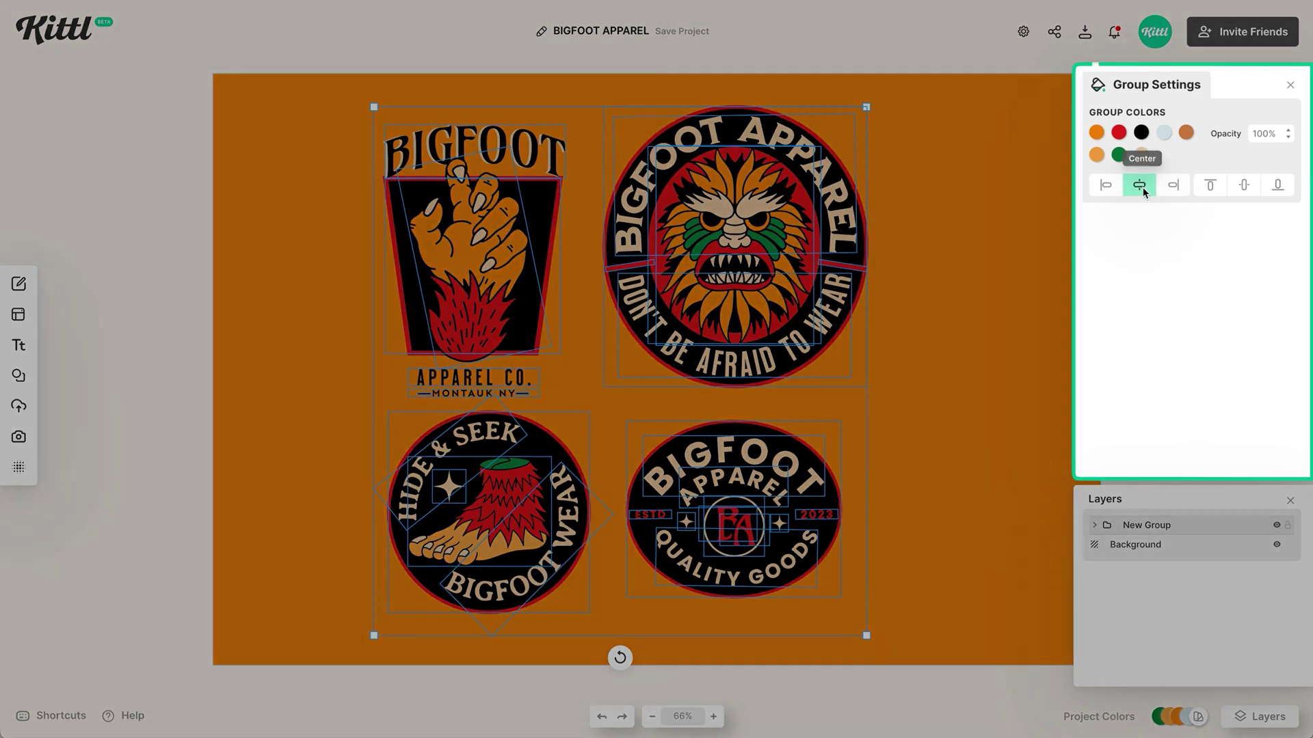
left_click(1141, 189)
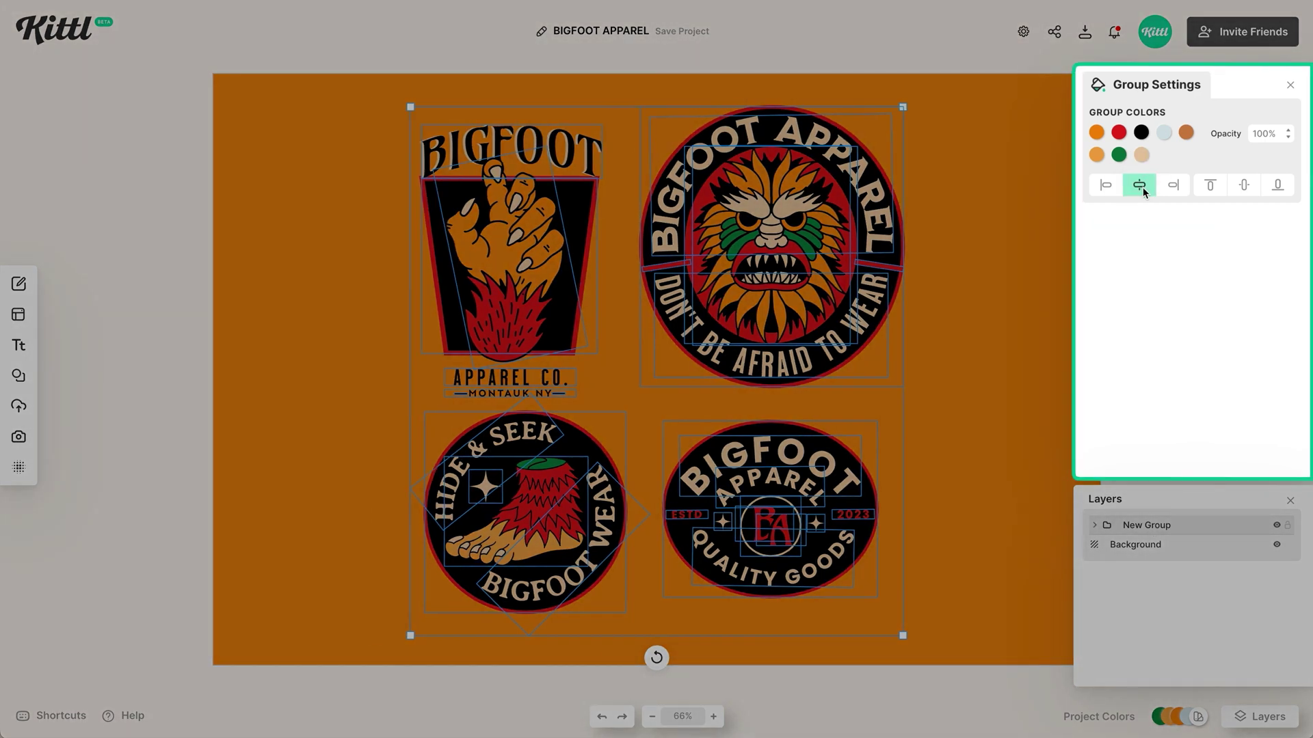
left_click(976, 336)
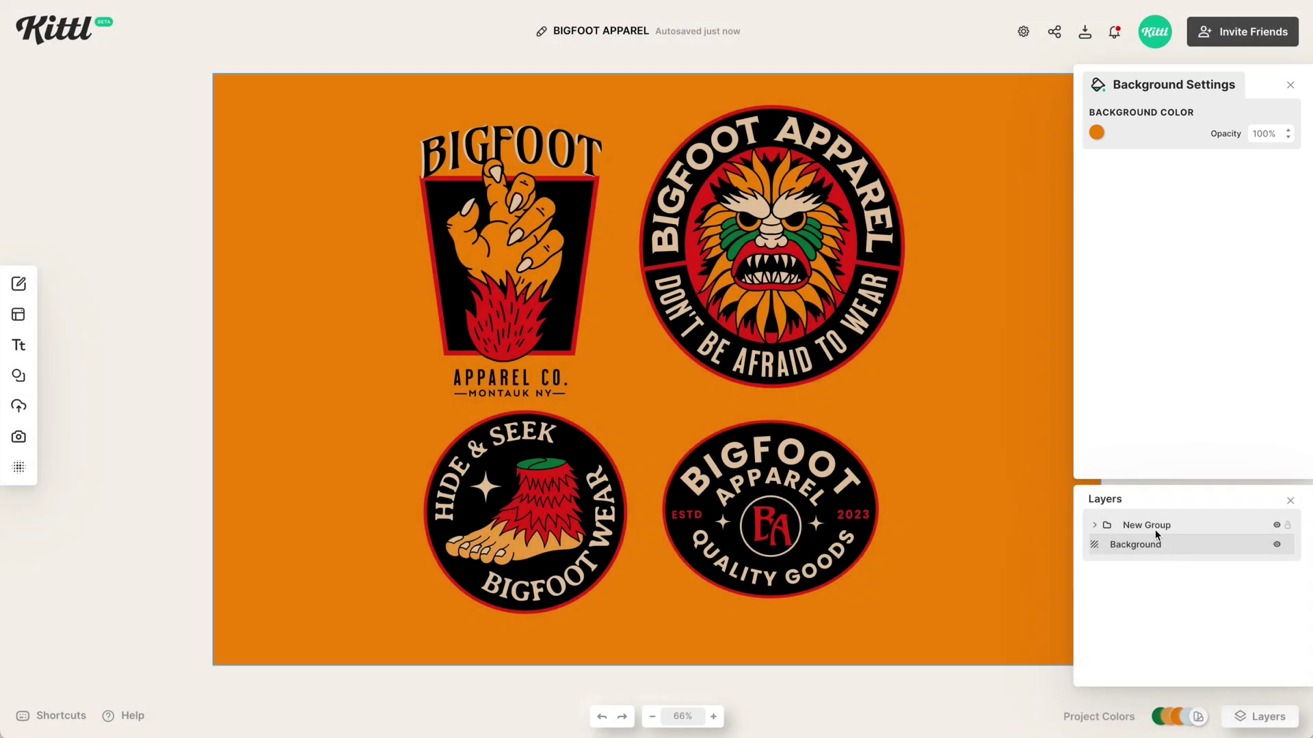
left_click(1156, 532)
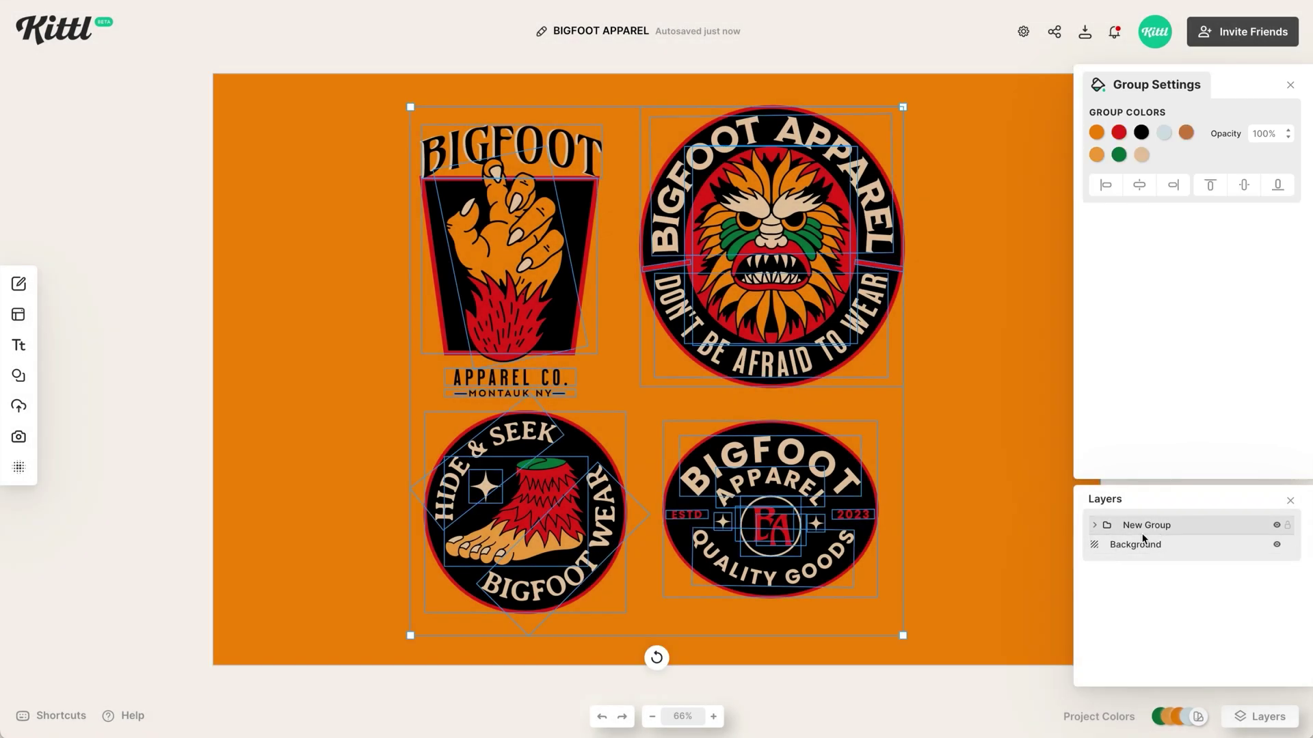
key("ctrl+g")
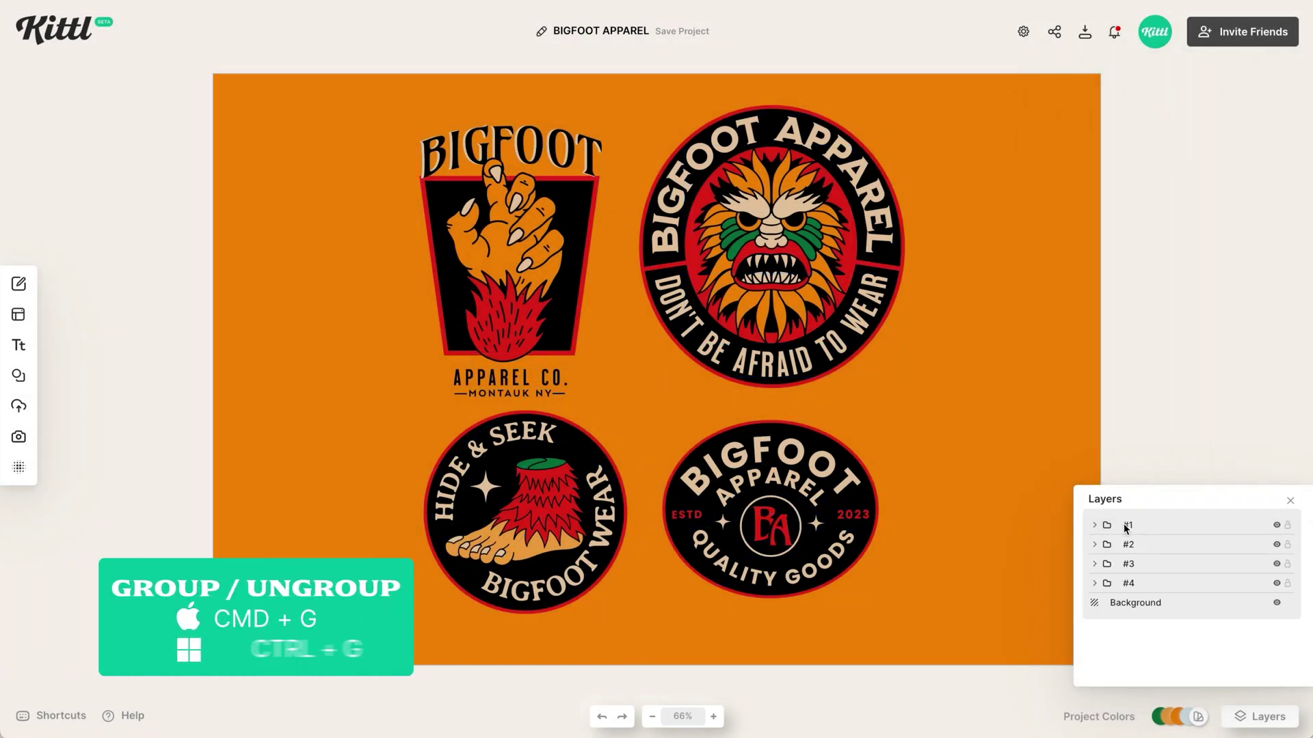
left_click(1125, 527)
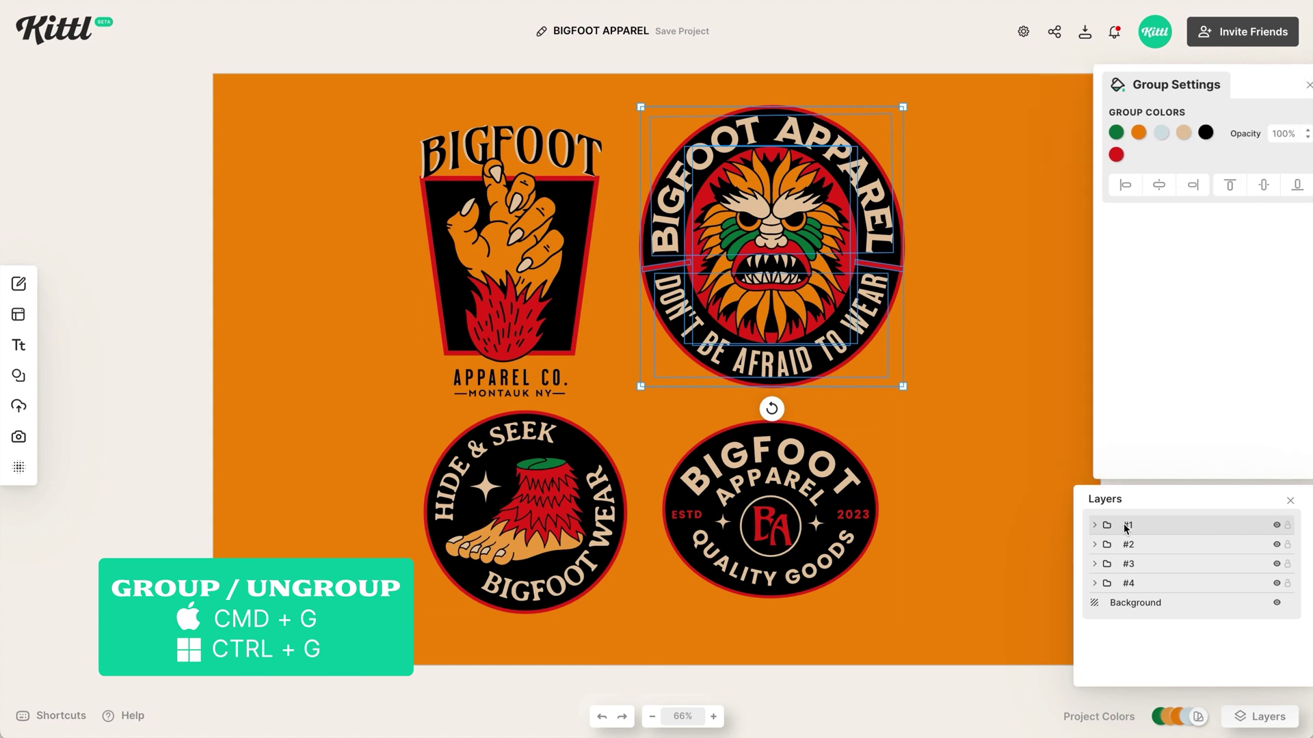
left_click(946, 545)
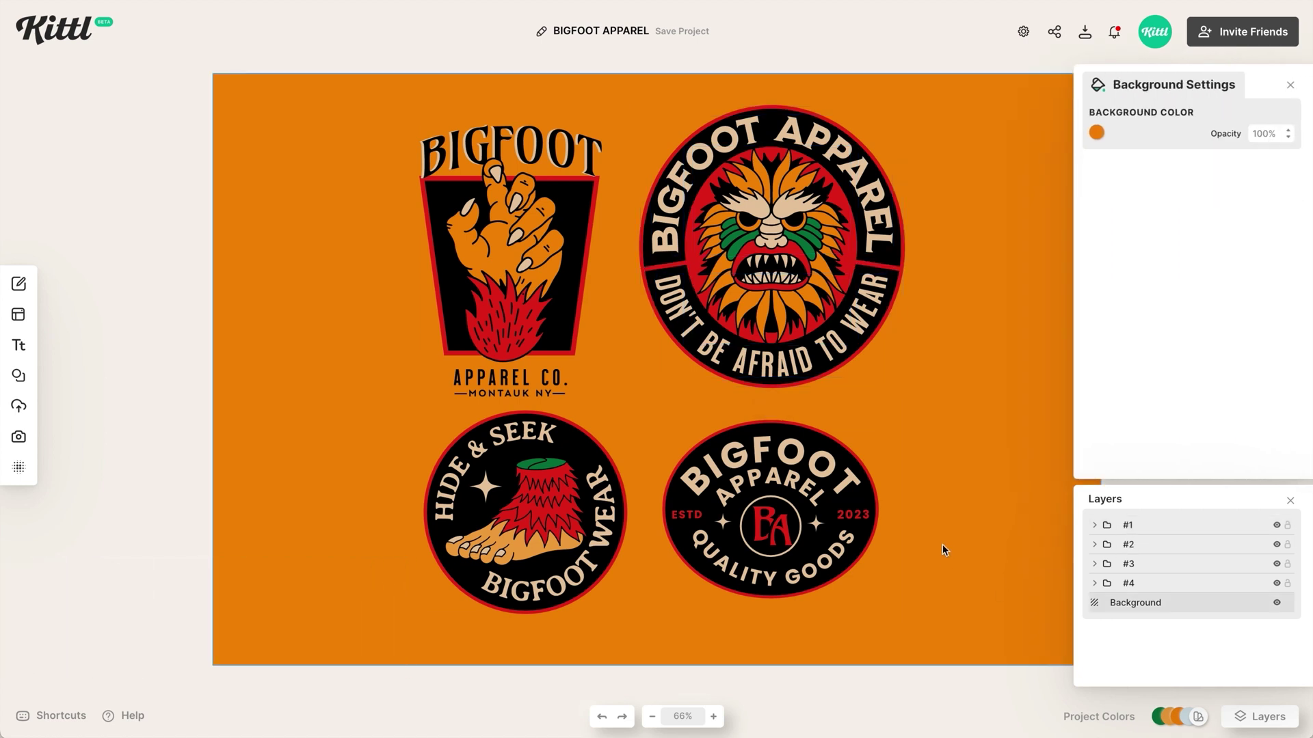